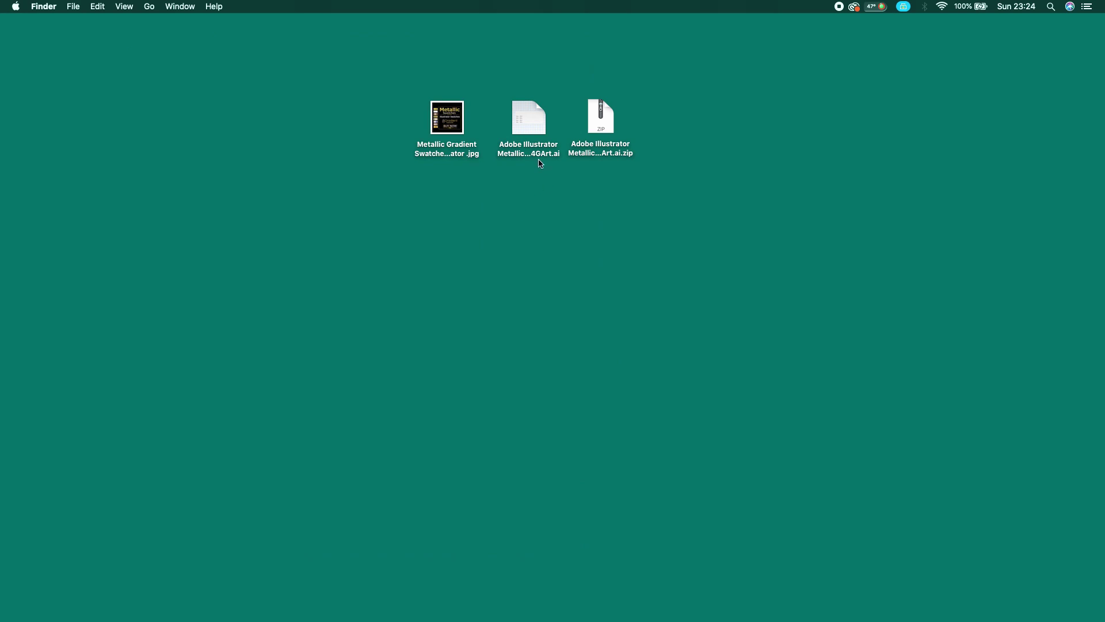
Move the old metallic swatches .ai file to the Bin and extract the zip
click(530, 150)
right_click(529, 149)
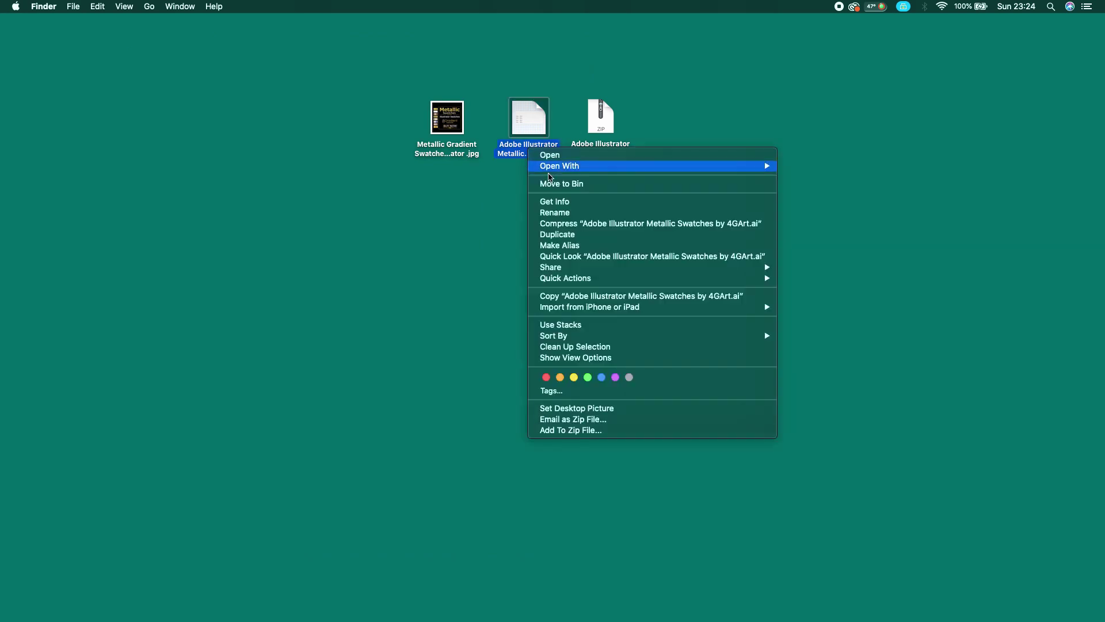
click(532, 184)
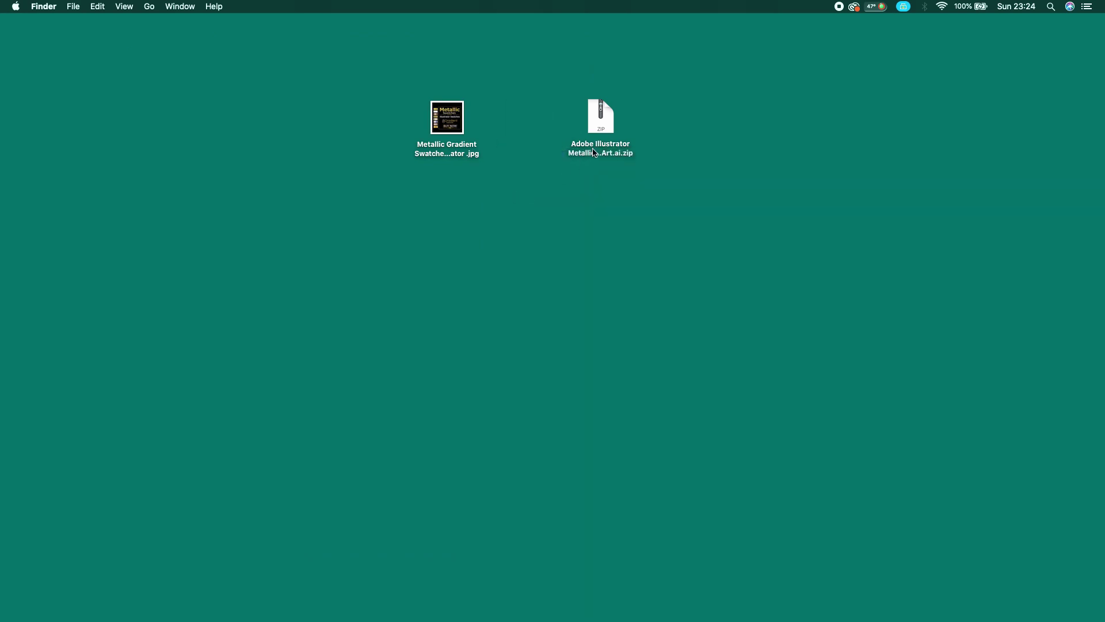
double_click(594, 152)
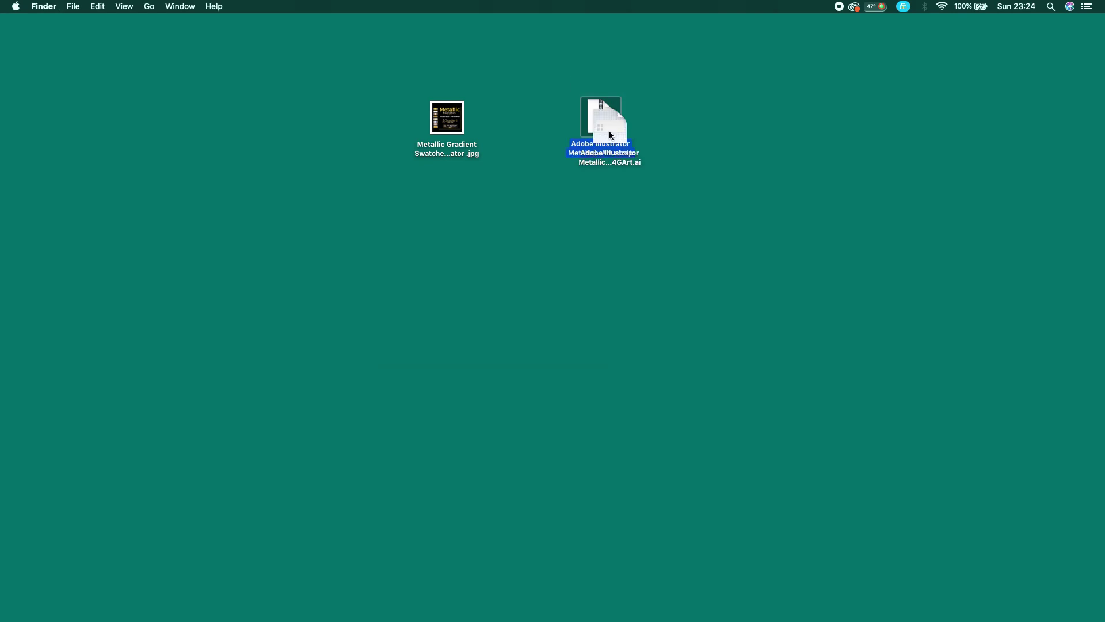
Open 'Adobe Illustrator Metallic Swatches by 4GArt.ai' with Adobe Illustrator 2021
click(545, 167)
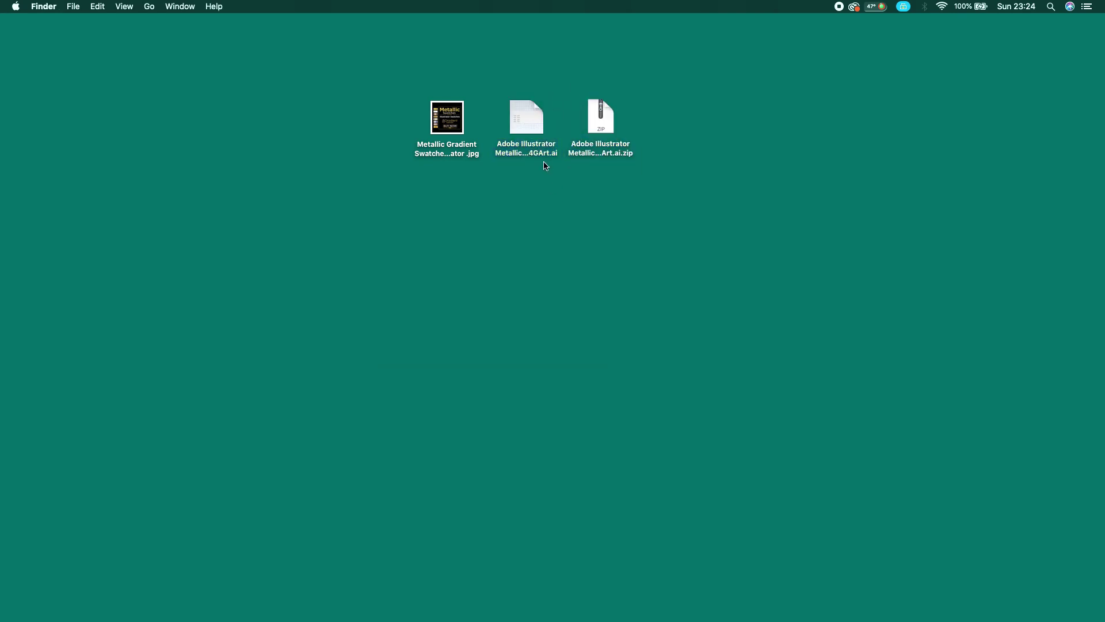
click(531, 153)
right_click(530, 151)
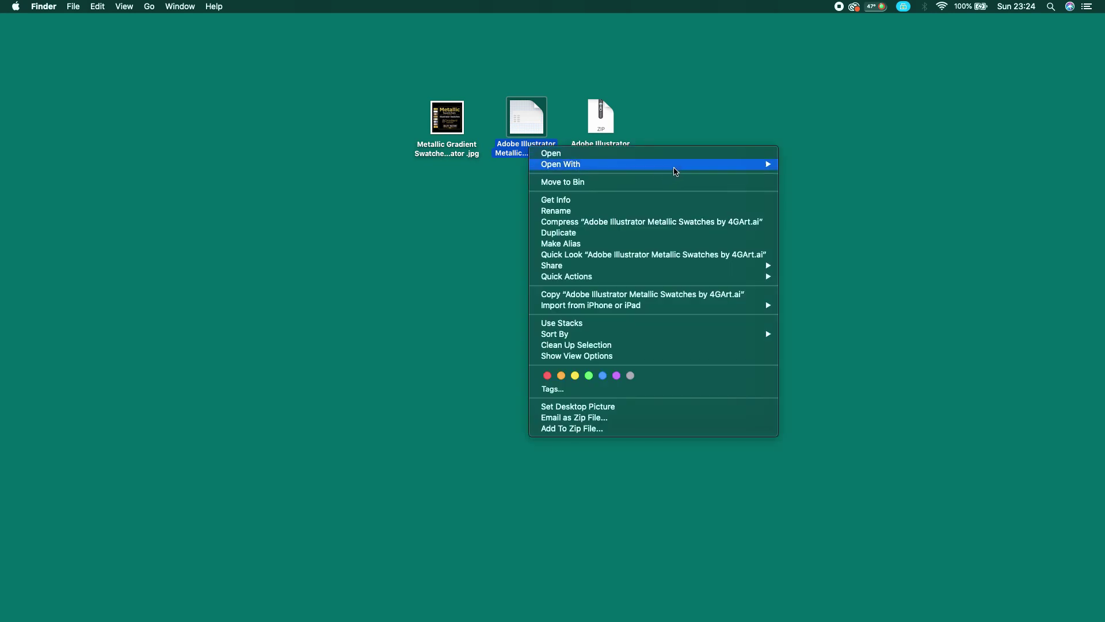
mouse_move(675, 171)
click(811, 165)
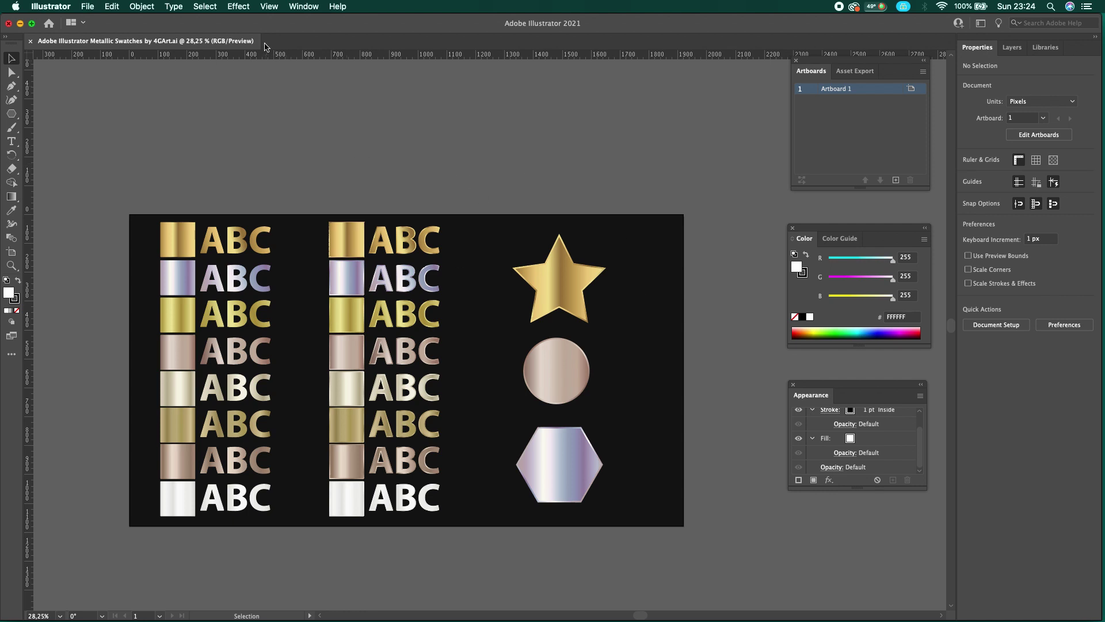
Load the Desktop's Metallic Swatches .ai as a swatch library via Swatch Libraries > Other Library
click(299, 7)
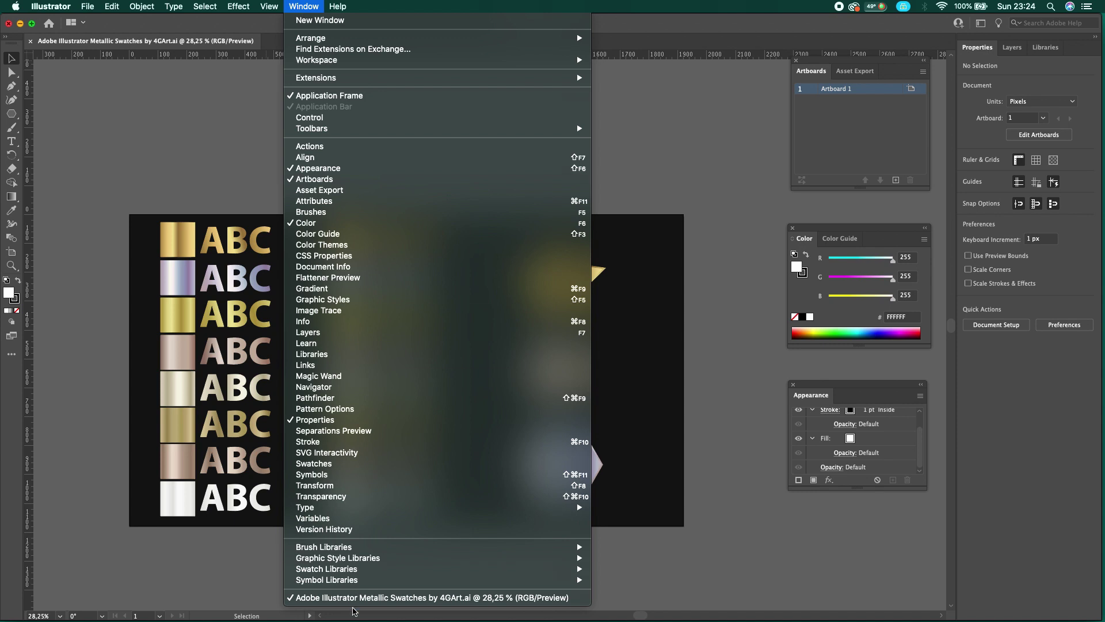
mouse_move(355, 570)
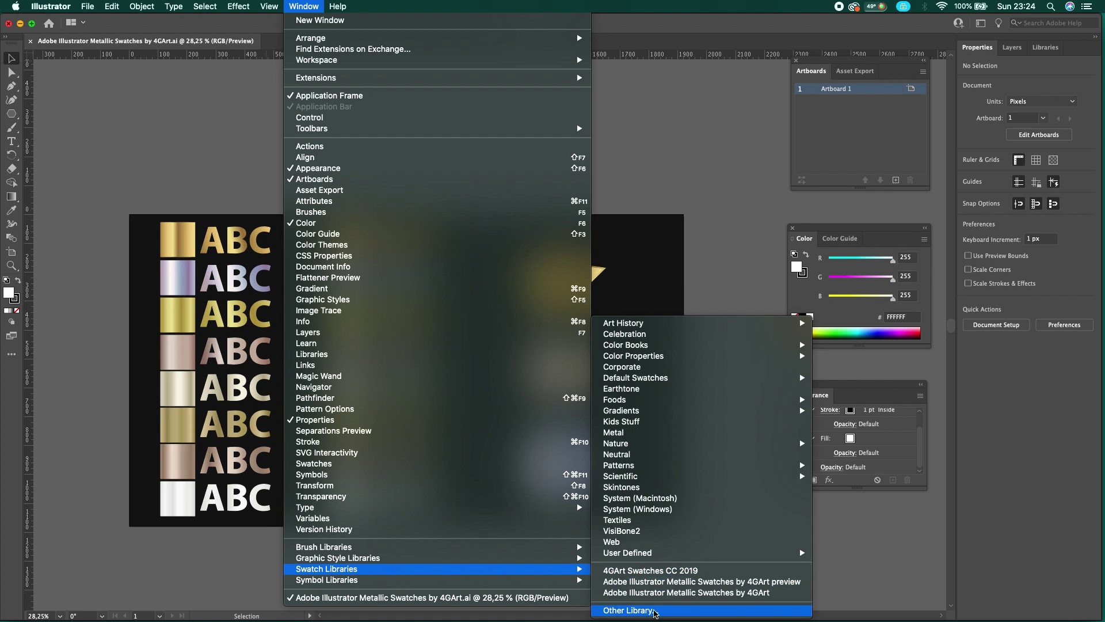
click(655, 611)
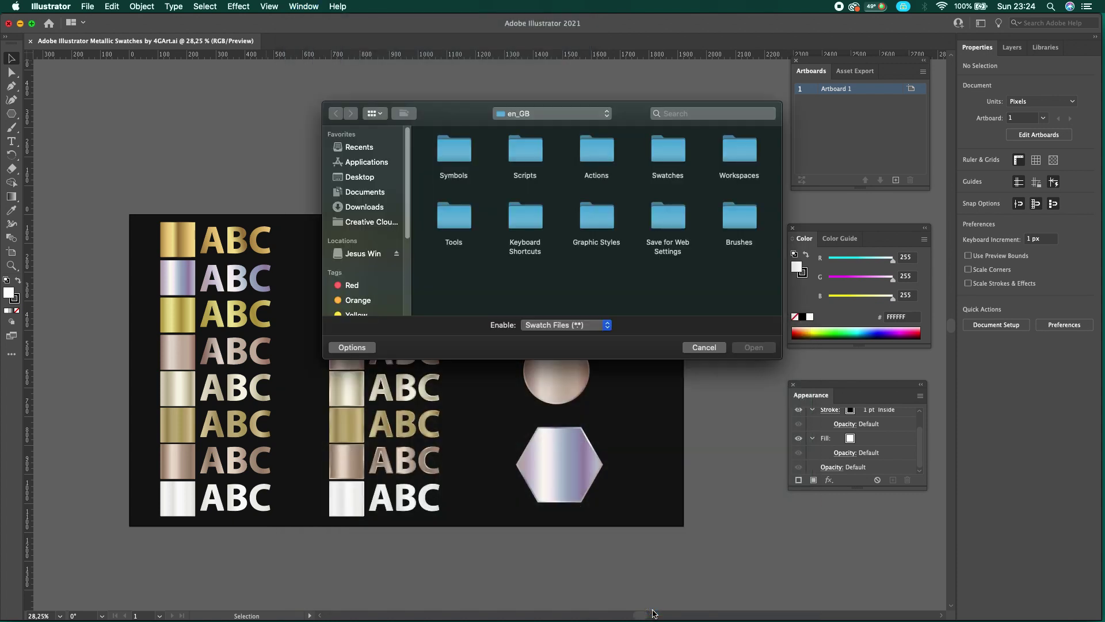
click(355, 180)
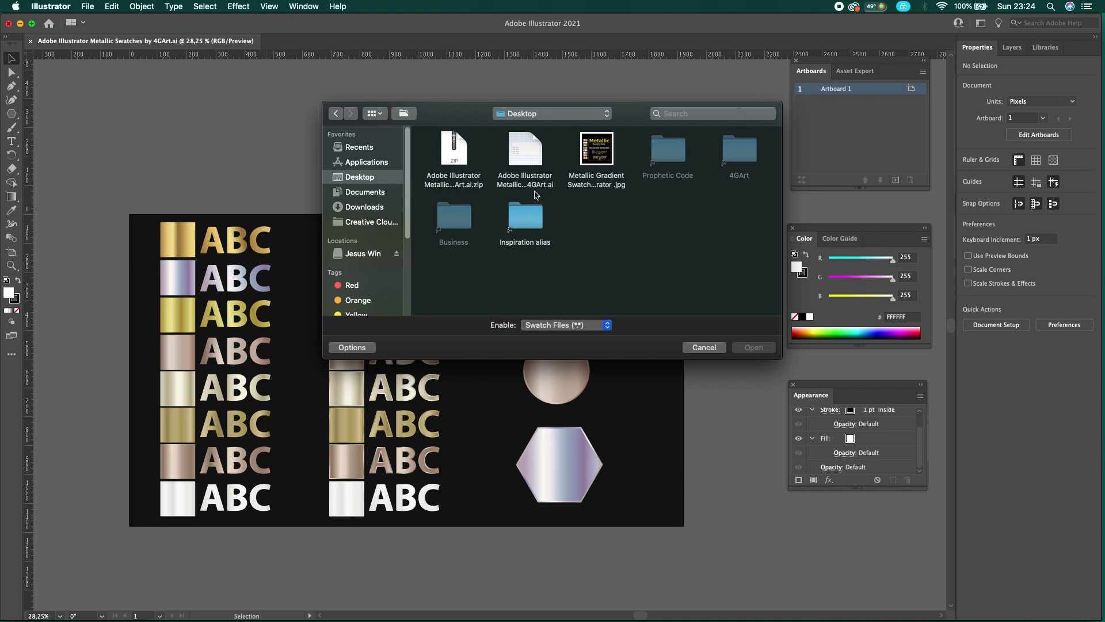
click(525, 164)
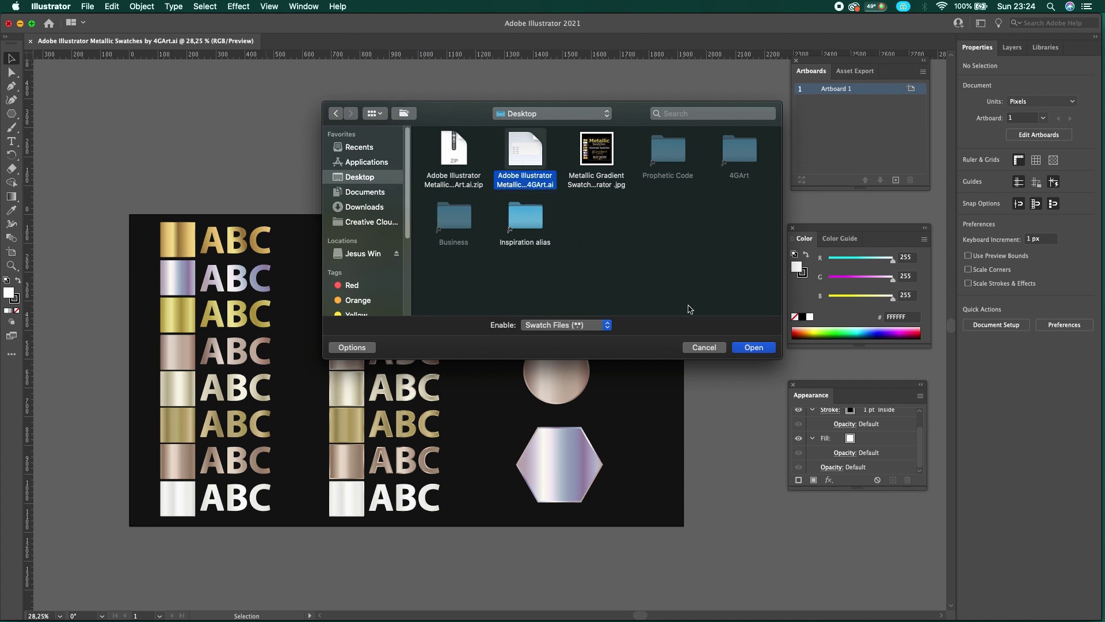
click(747, 348)
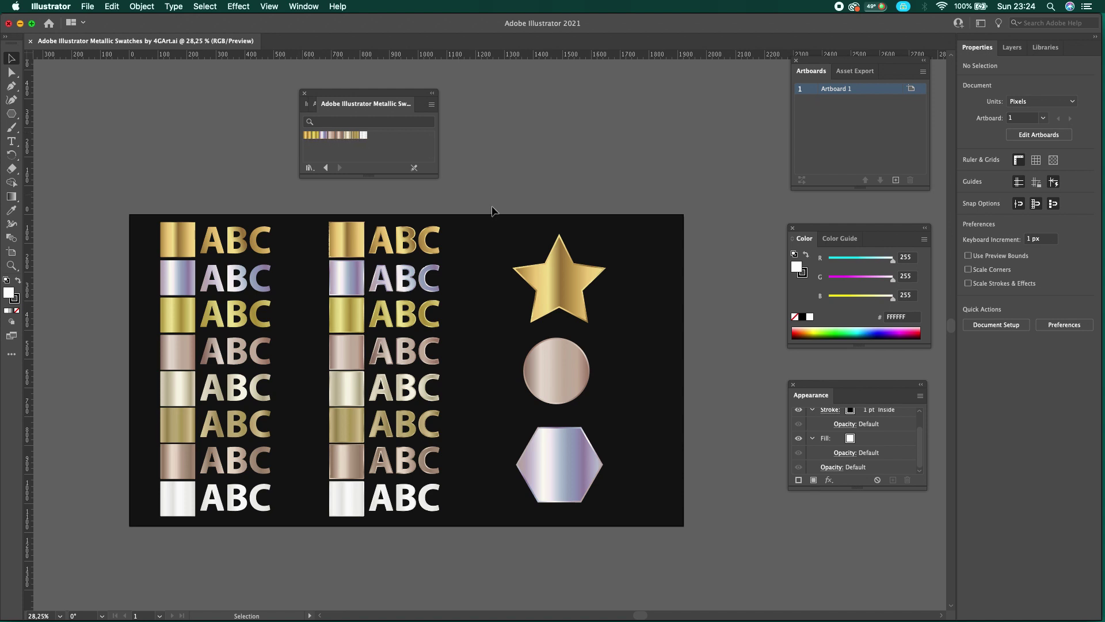
click(556, 289)
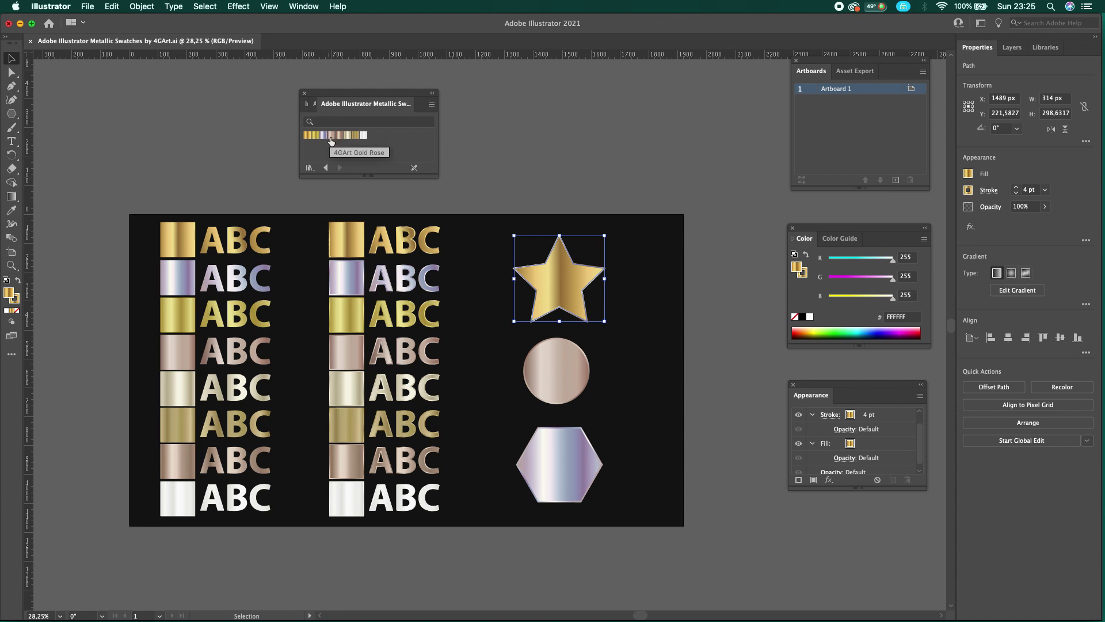
click(331, 136)
click(348, 138)
click(364, 137)
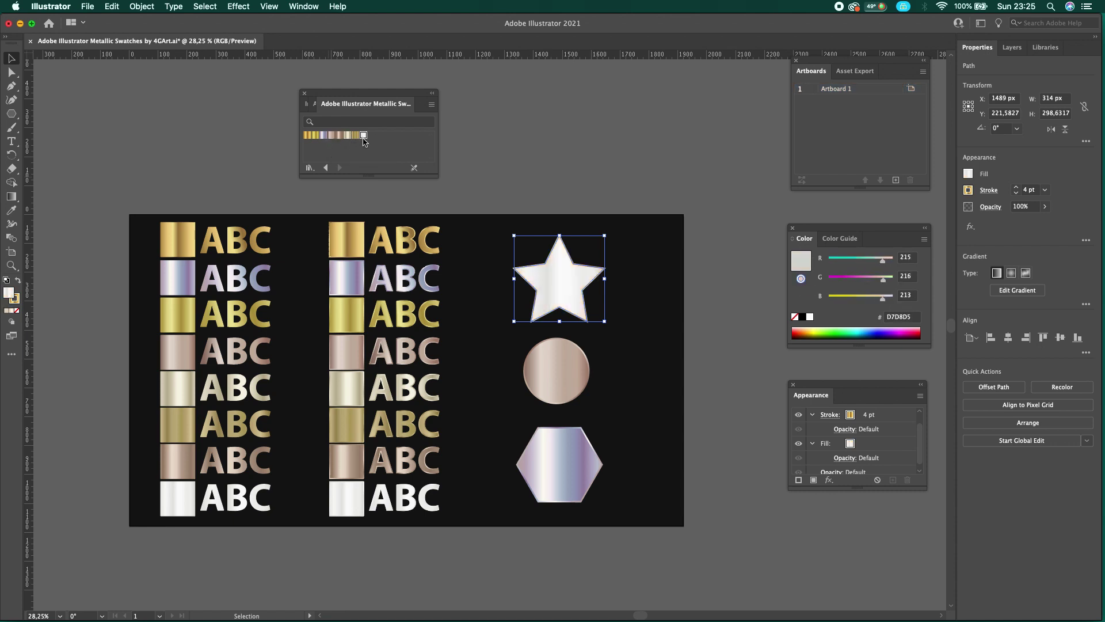
click(355, 136)
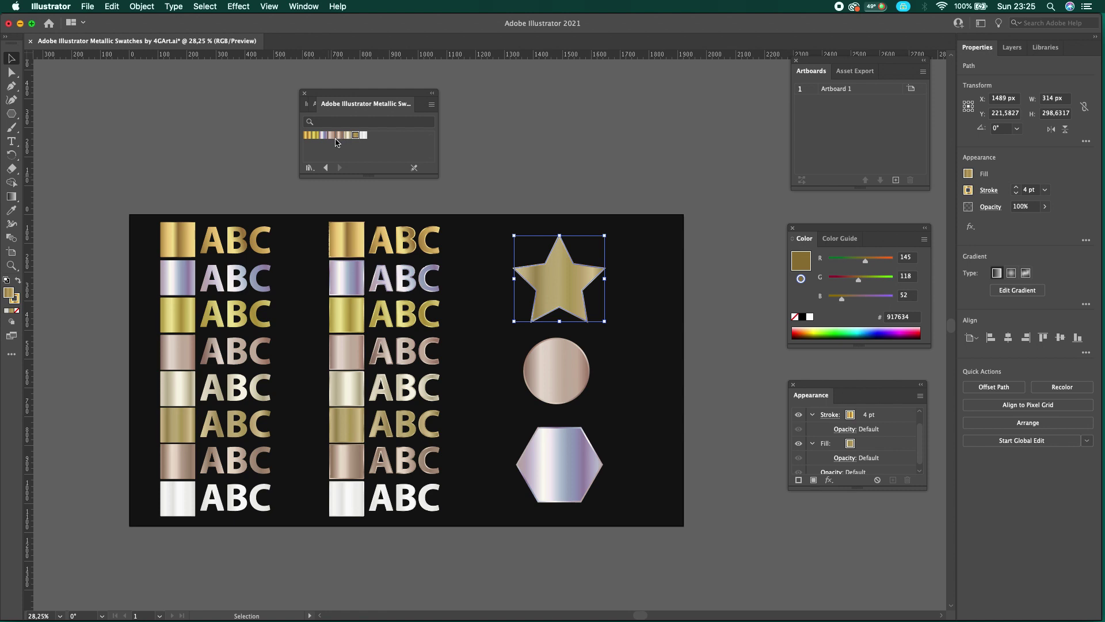
click(339, 136)
click(332, 137)
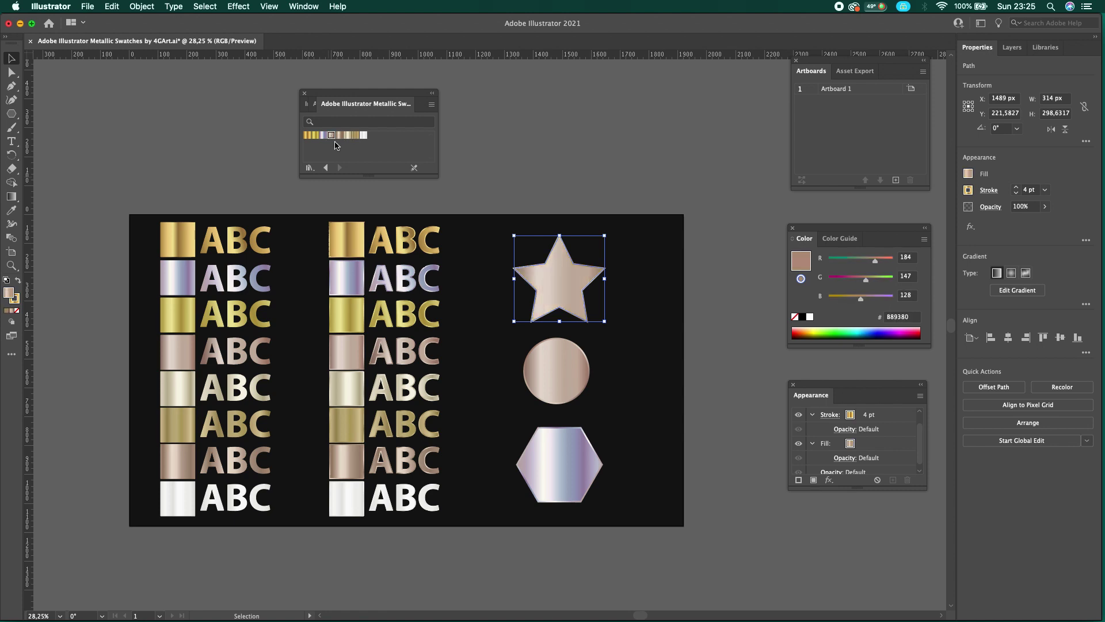
click(339, 136)
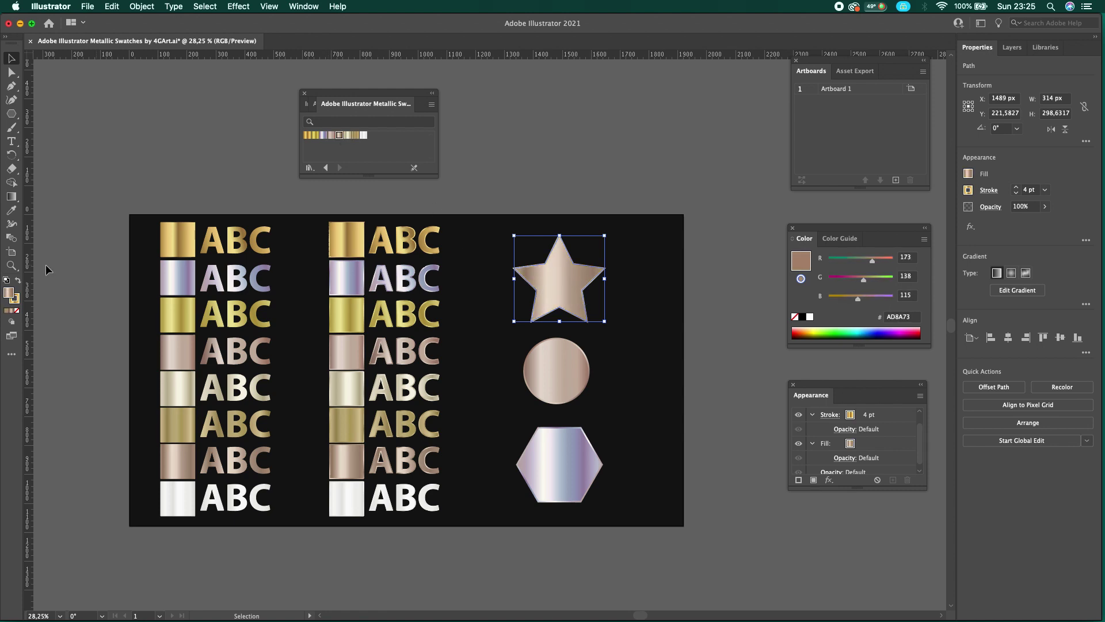
click(11, 197)
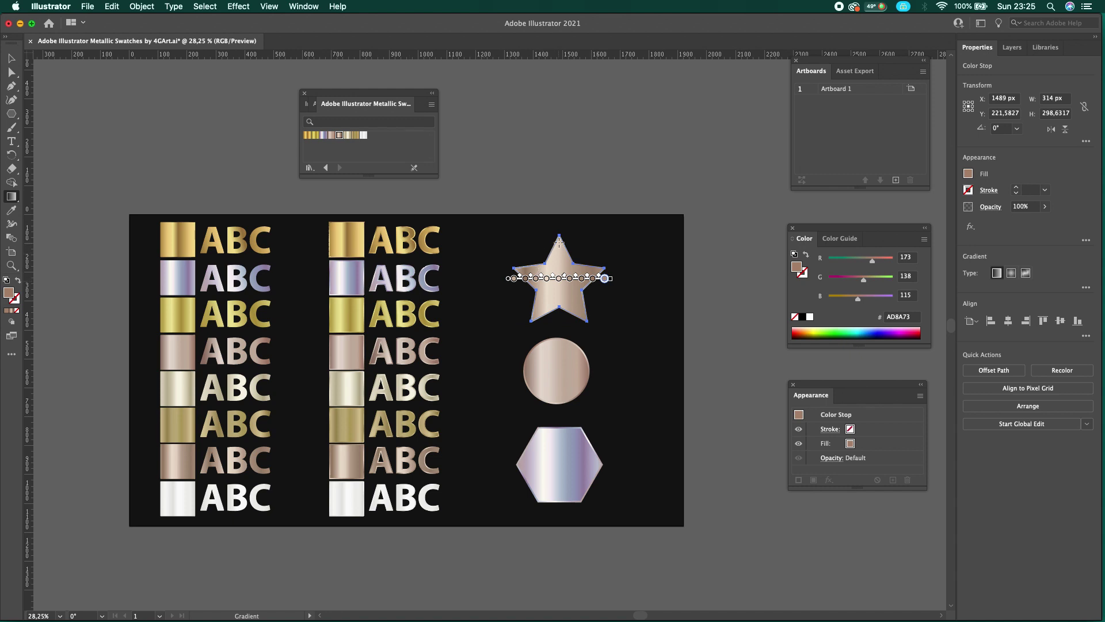
drag(559, 241, 558, 324)
drag(514, 294, 619, 273)
drag(562, 231, 561, 320)
click(323, 136)
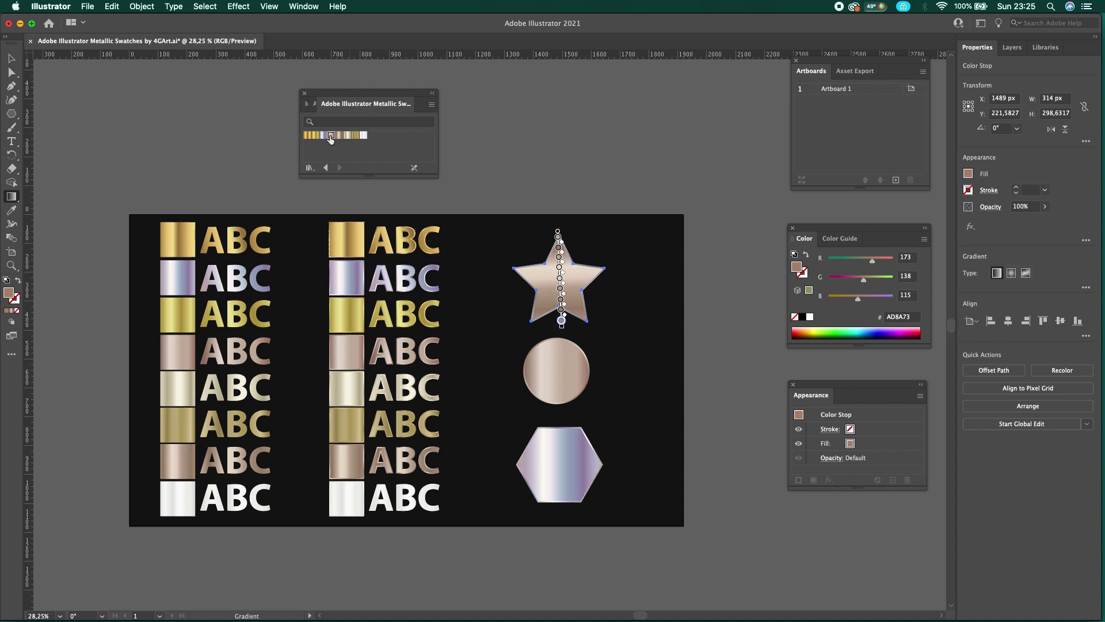
click(330, 136)
click(322, 136)
key(v)
click(323, 136)
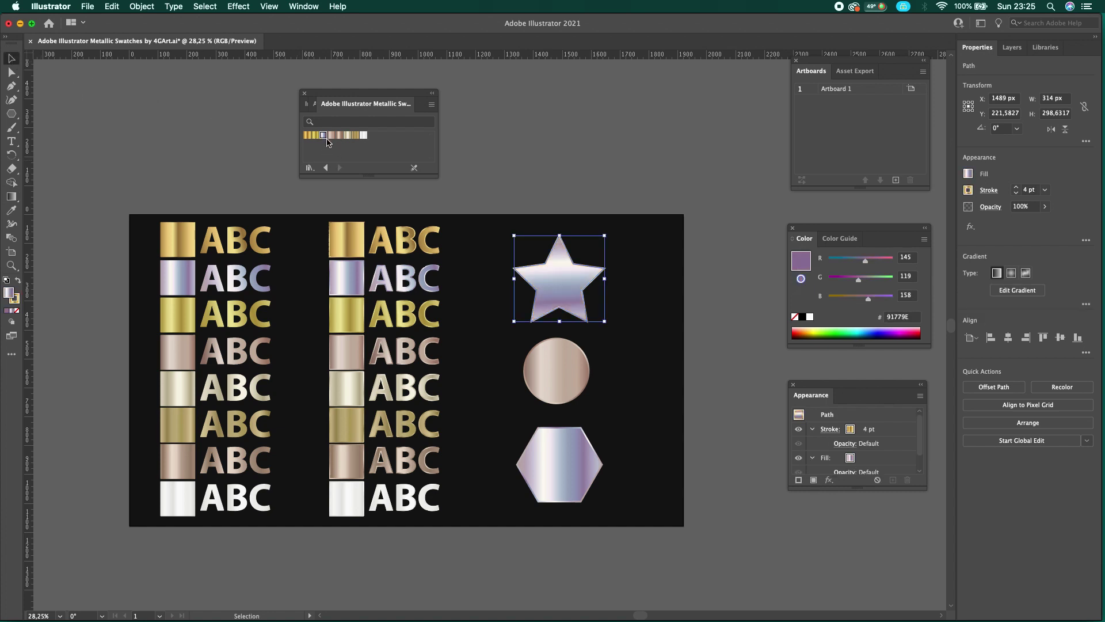
click(333, 136)
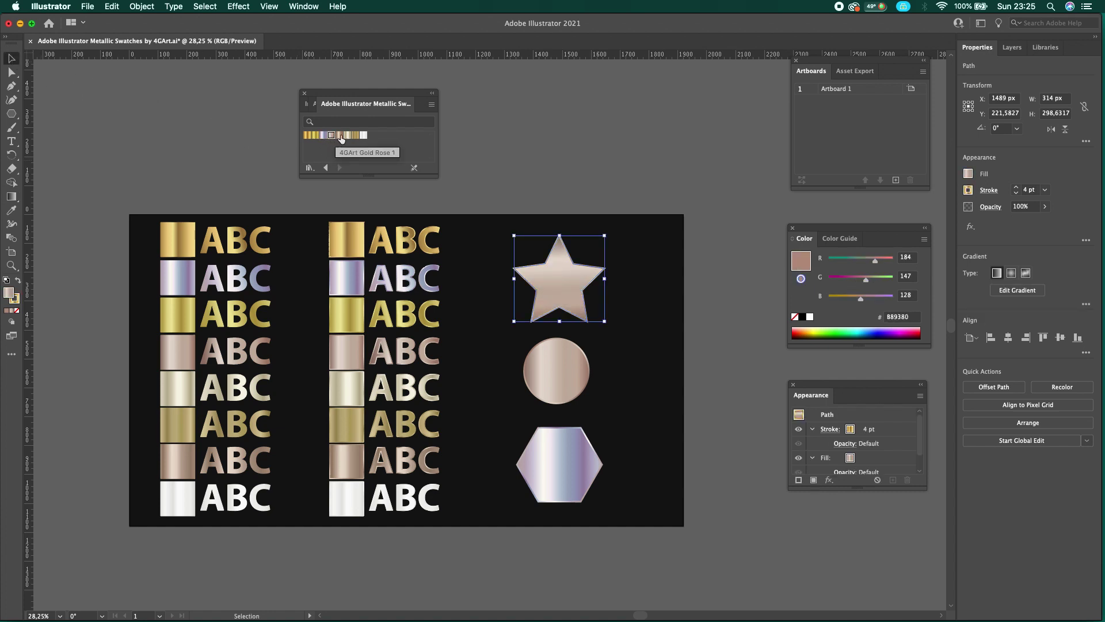
click(340, 136)
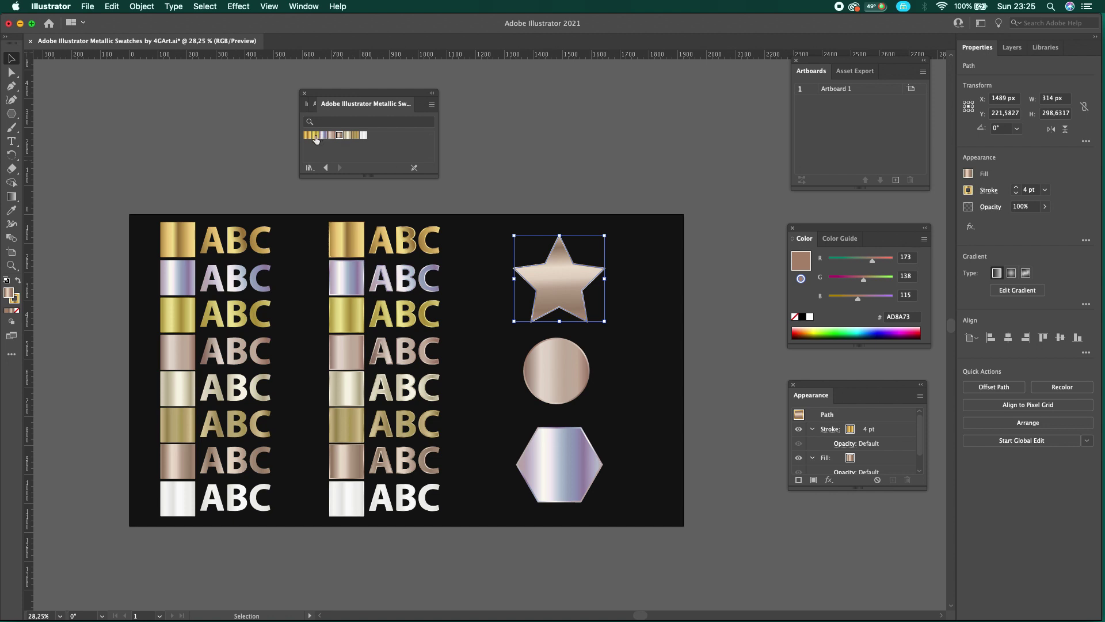
click(315, 136)
click(306, 136)
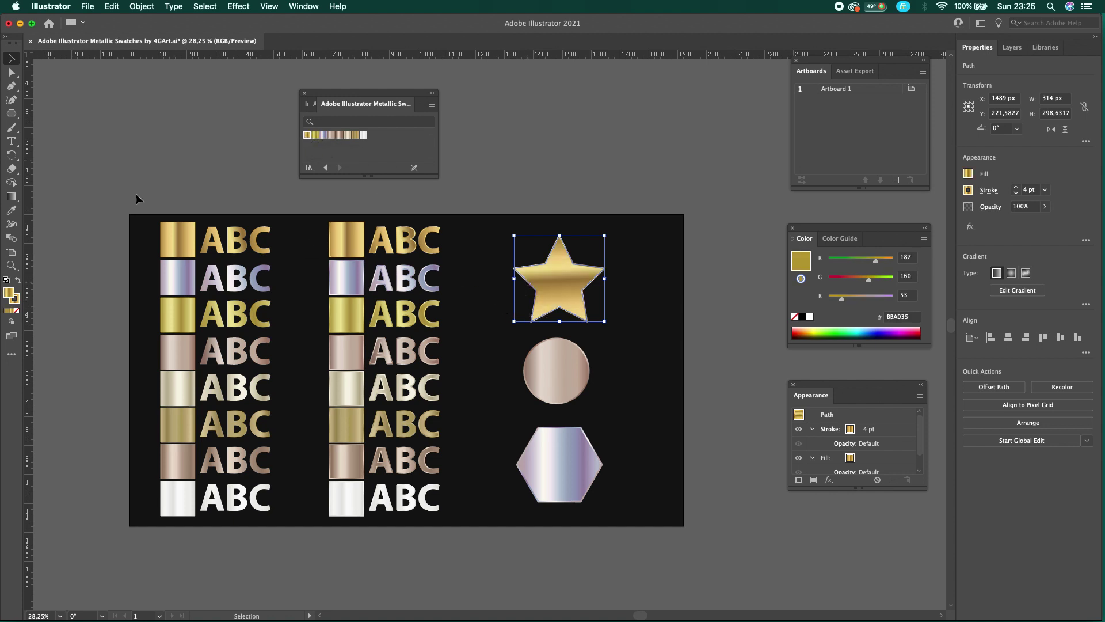
click(138, 122)
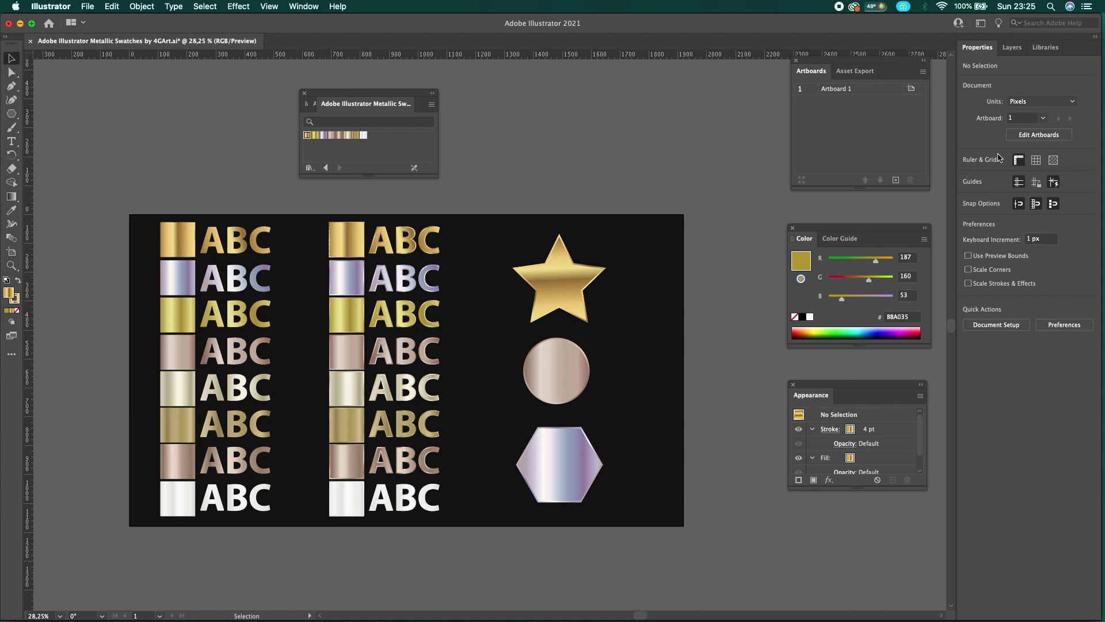
Add Artboard 2 and Alt-drag a copy of the 1920 × 1080 px black background onto it
click(896, 181)
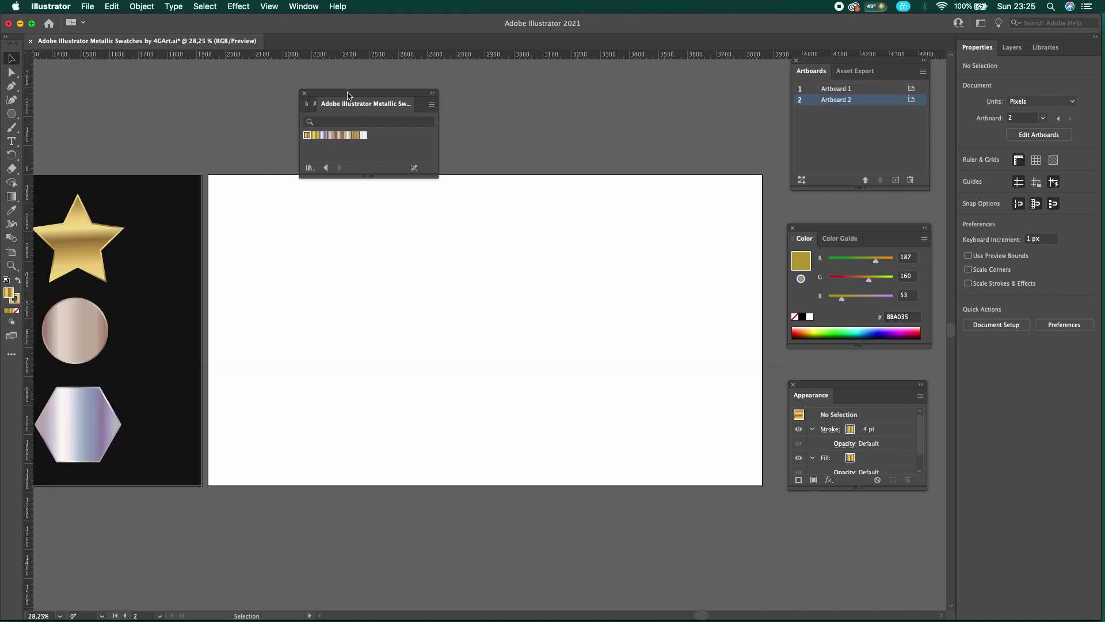
drag(347, 95, 358, 78)
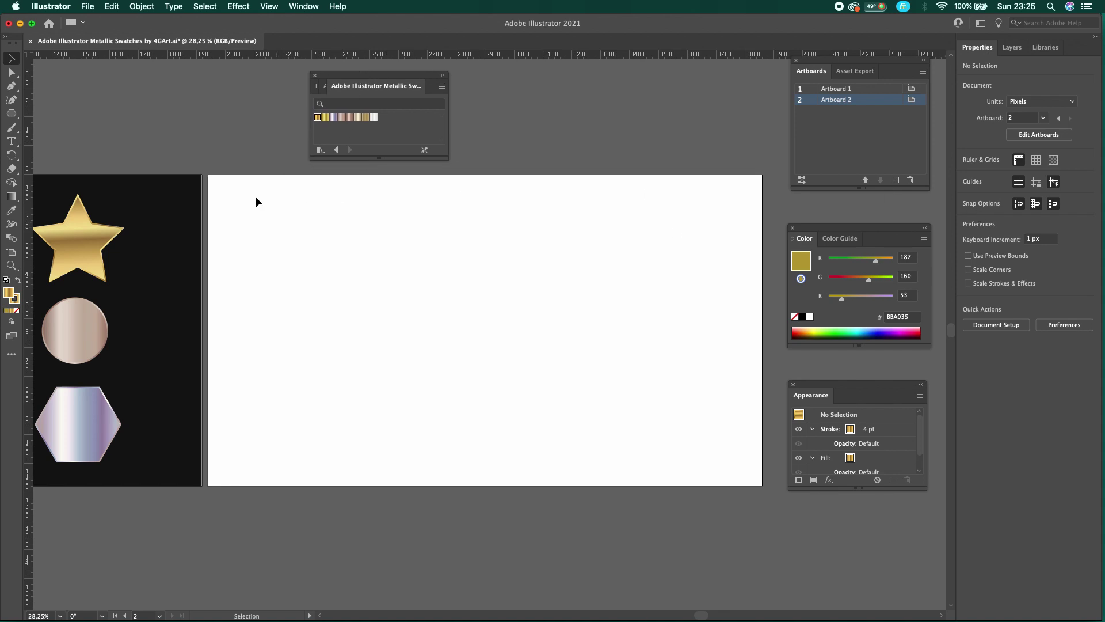
click(159, 208)
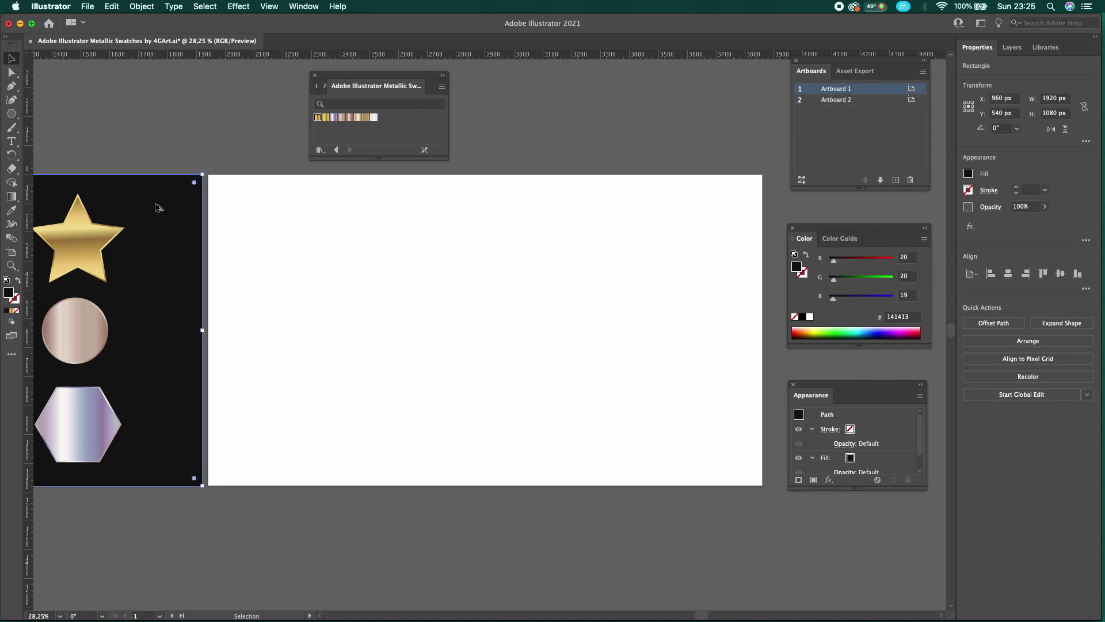
drag(160, 208, 719, 207)
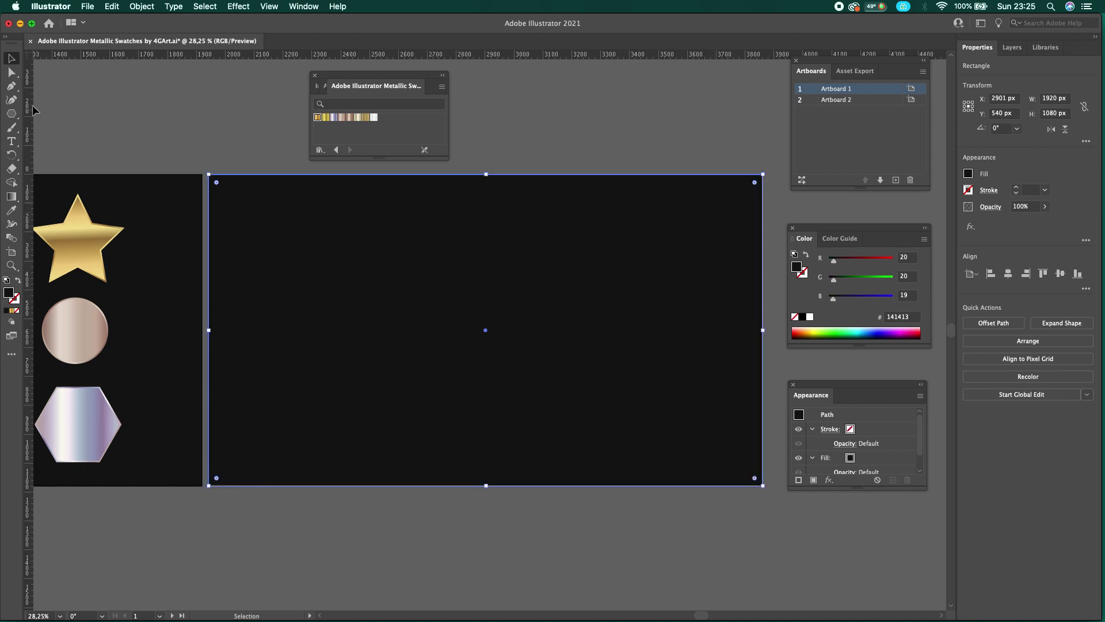
click(11, 141)
Create a text line in 72 pt Myriad Pro Bold reading GOLD
click(323, 278)
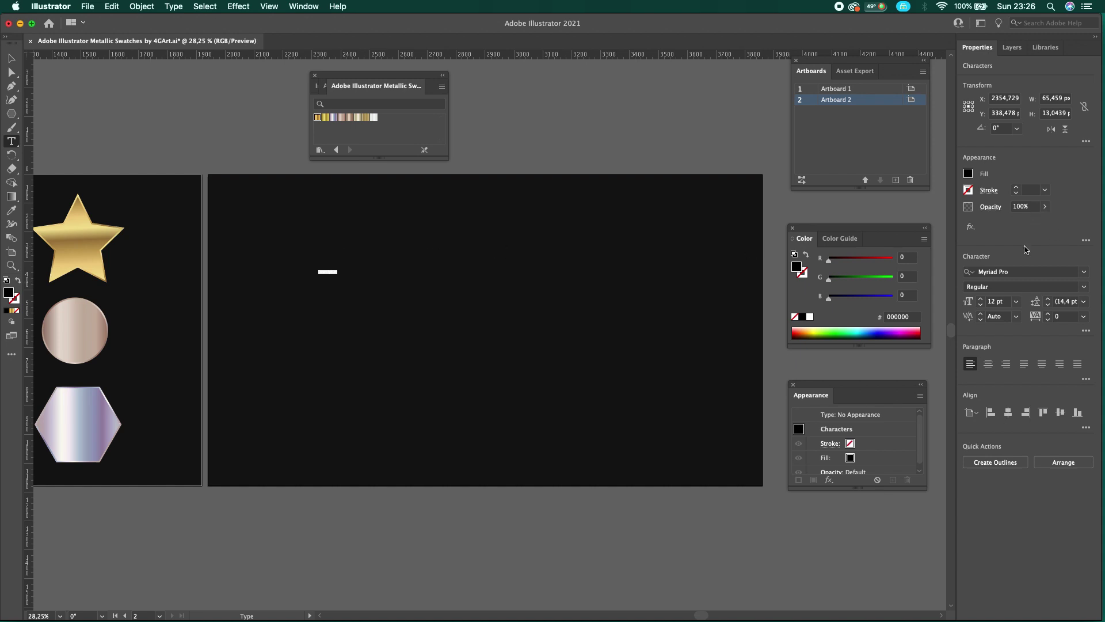
click(1016, 301)
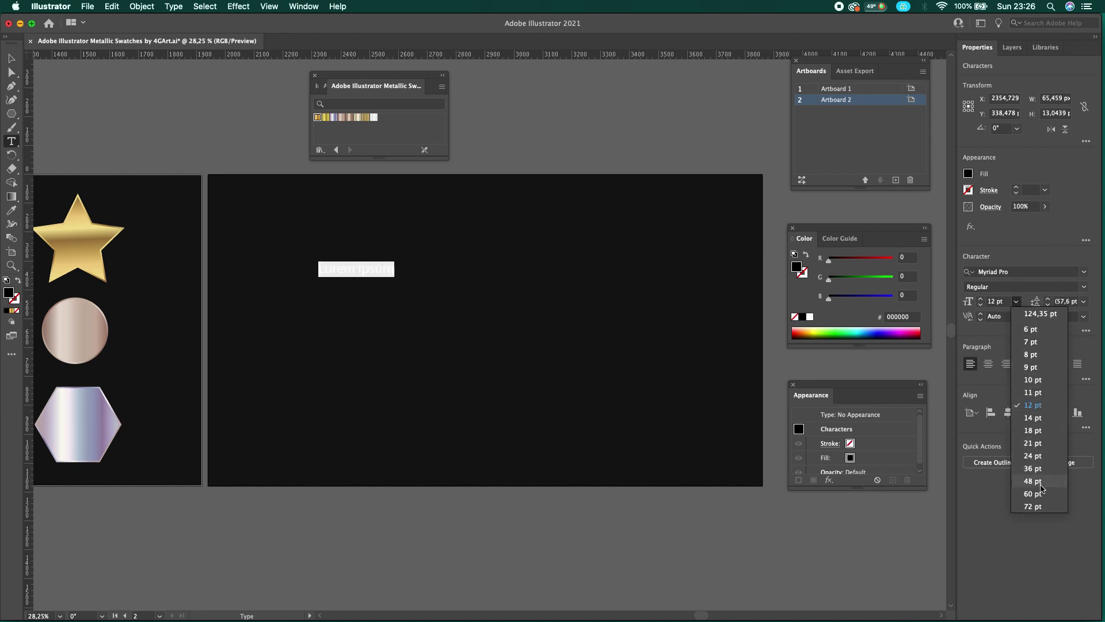
click(1033, 507)
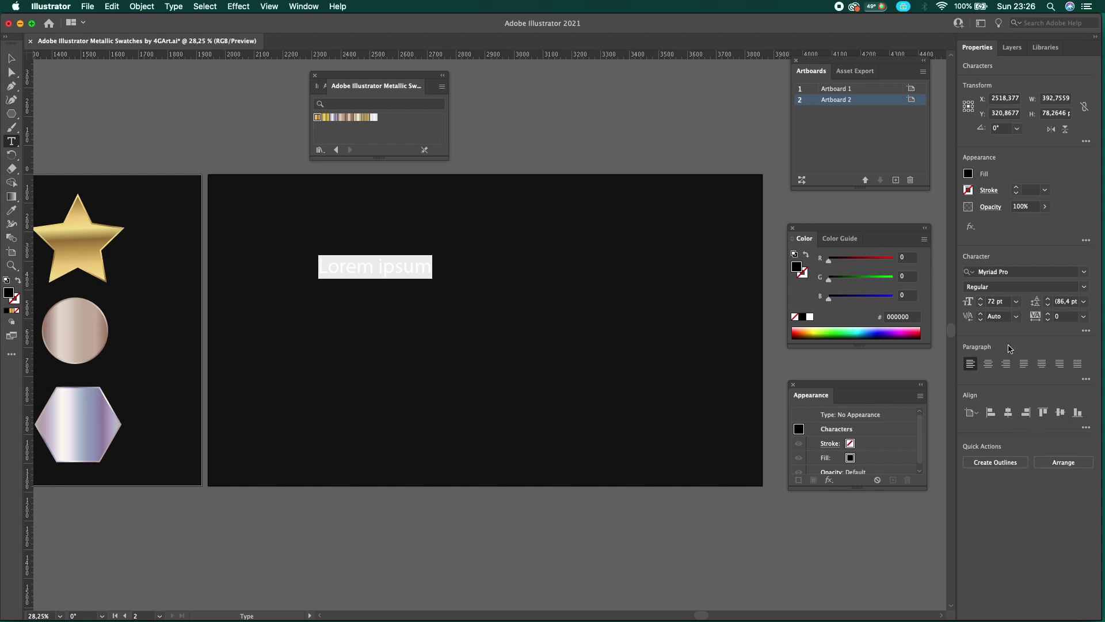
click(999, 288)
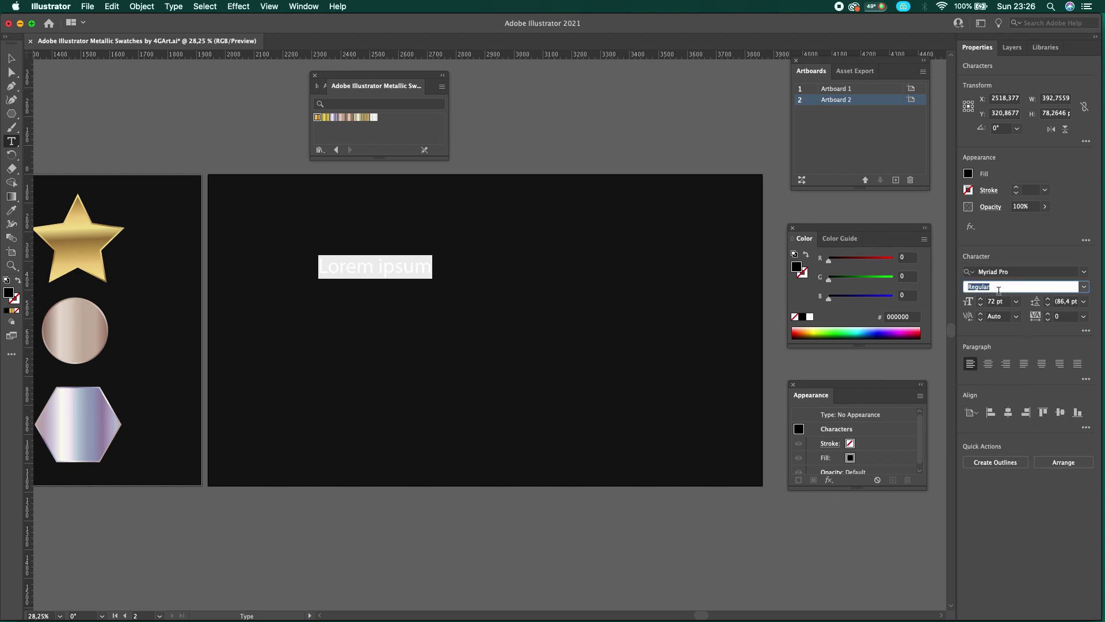
click(1084, 287)
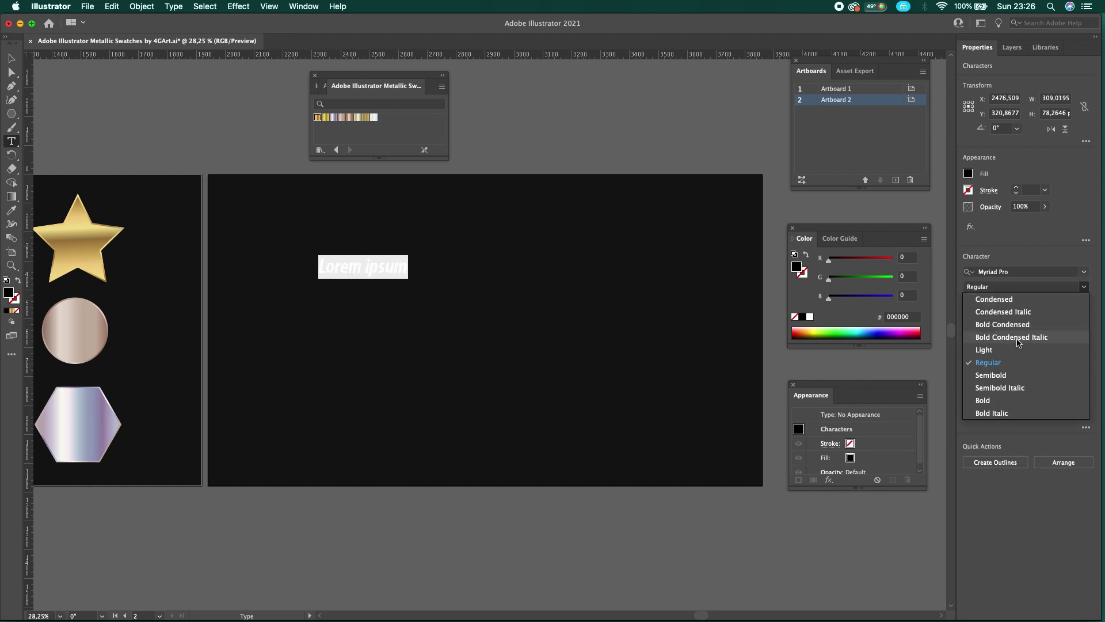
click(1004, 400)
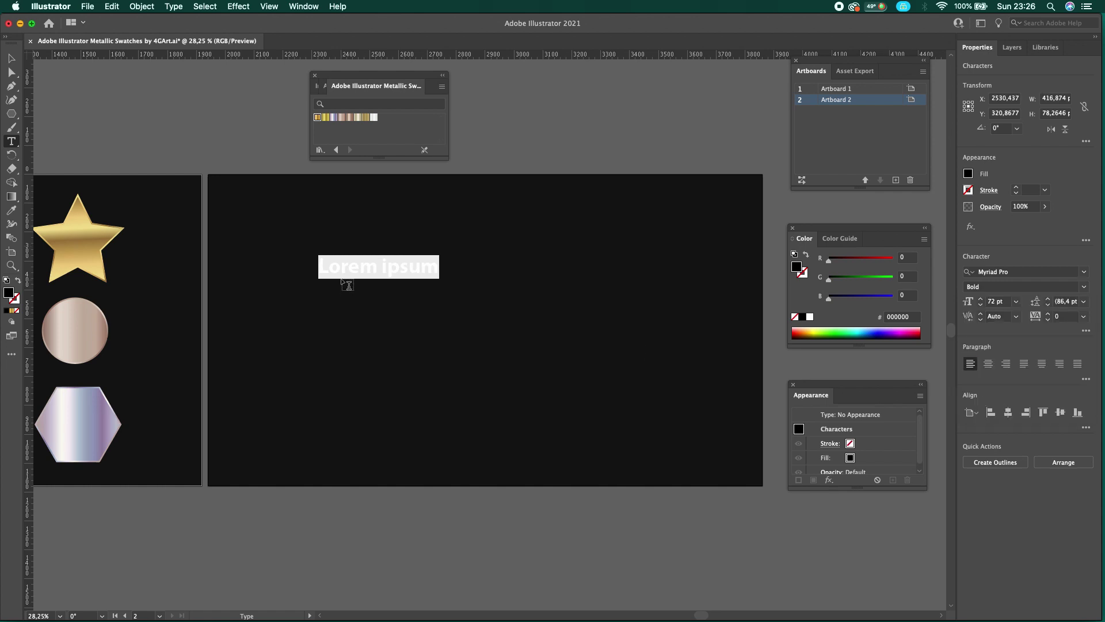
click(351, 274)
click(372, 270)
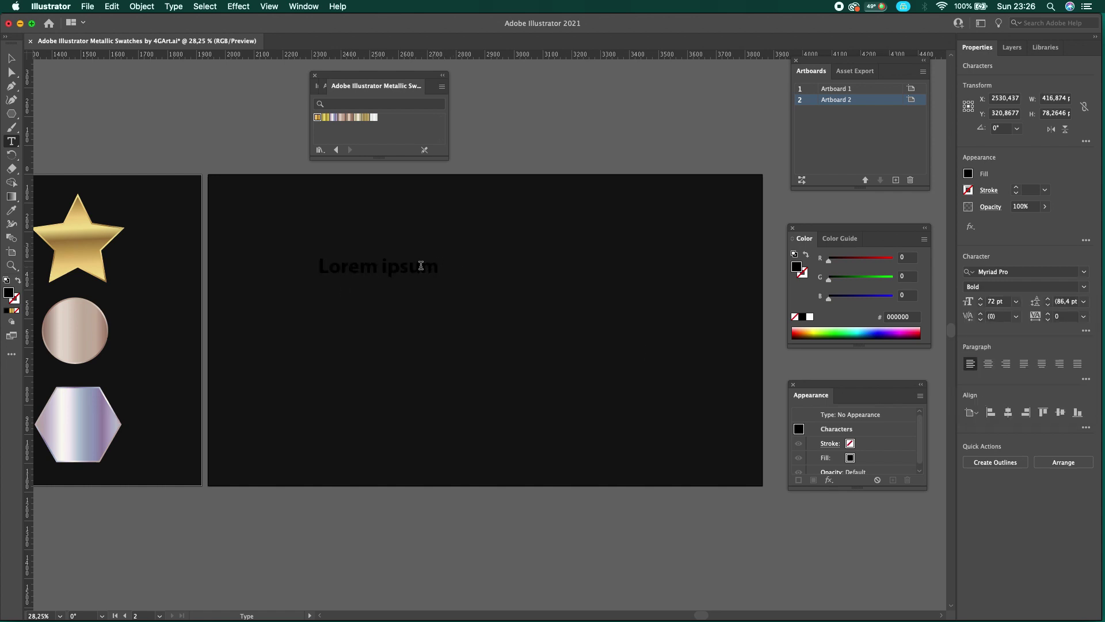
drag(435, 265, 311, 265)
text(GO)
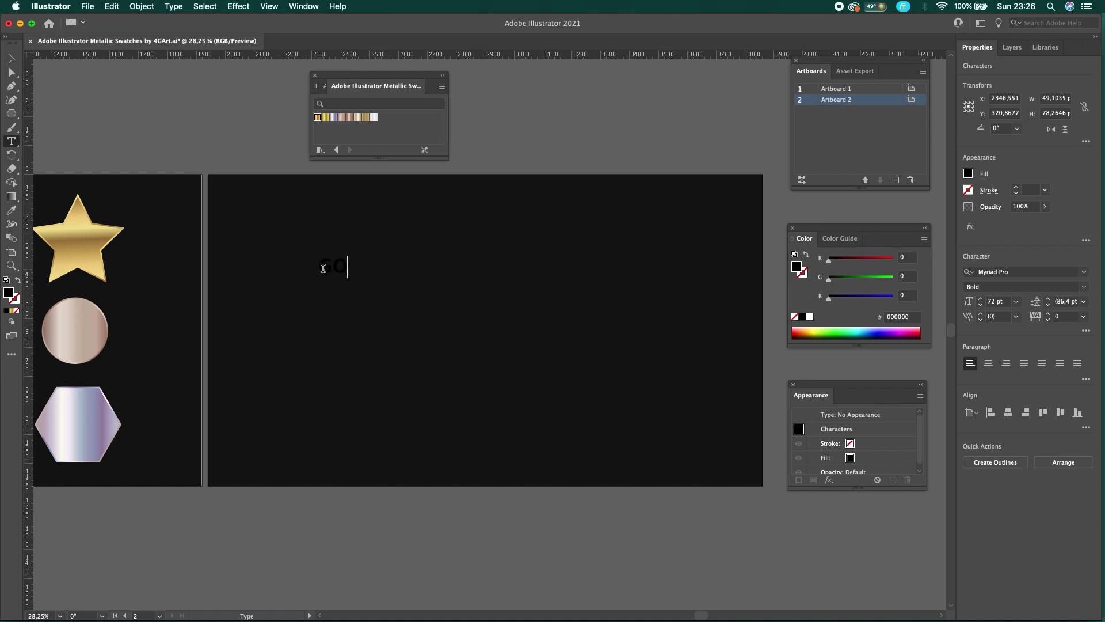
text(LD)
Enlarge GOLD, duplicate it below, and edit the copy to read ROSE GOLD
click(11, 58)
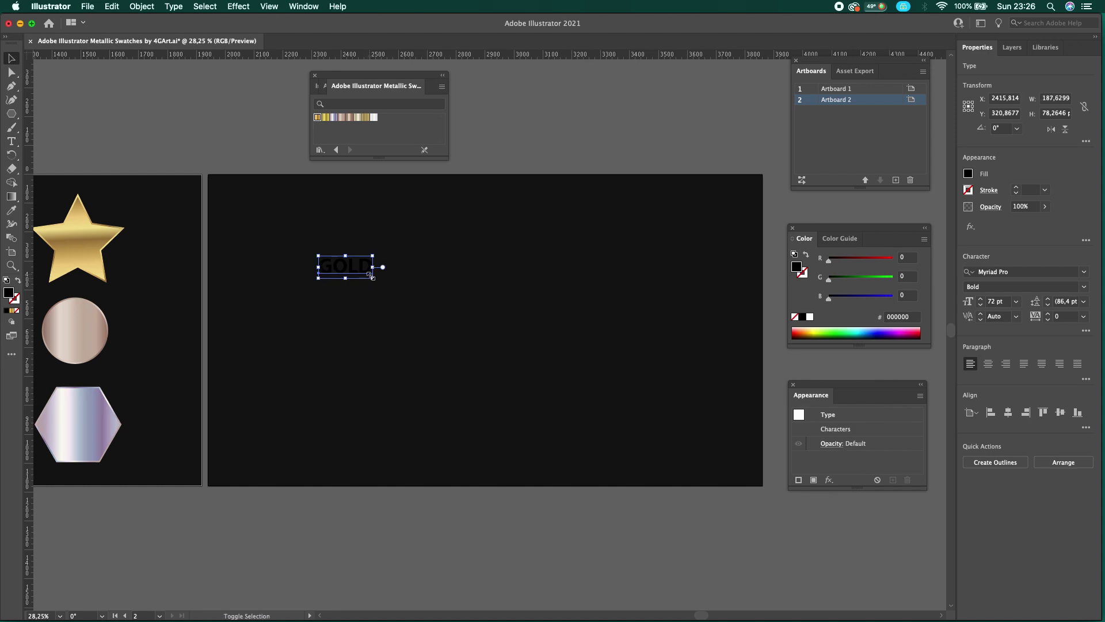
drag(373, 279, 444, 378)
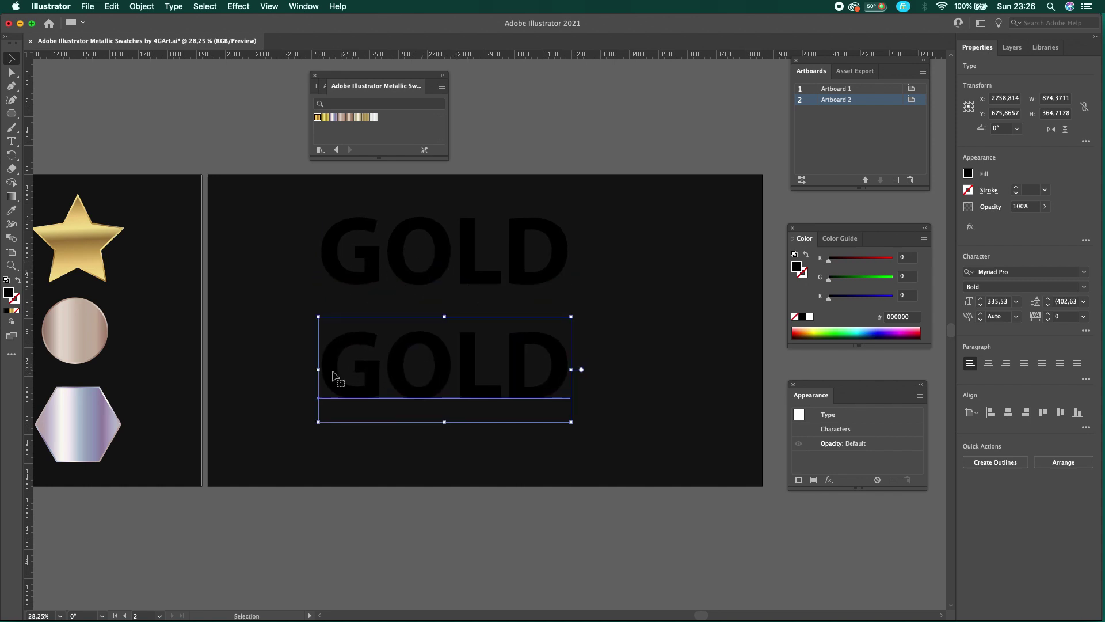
double_click(336, 376)
text(ROSE)
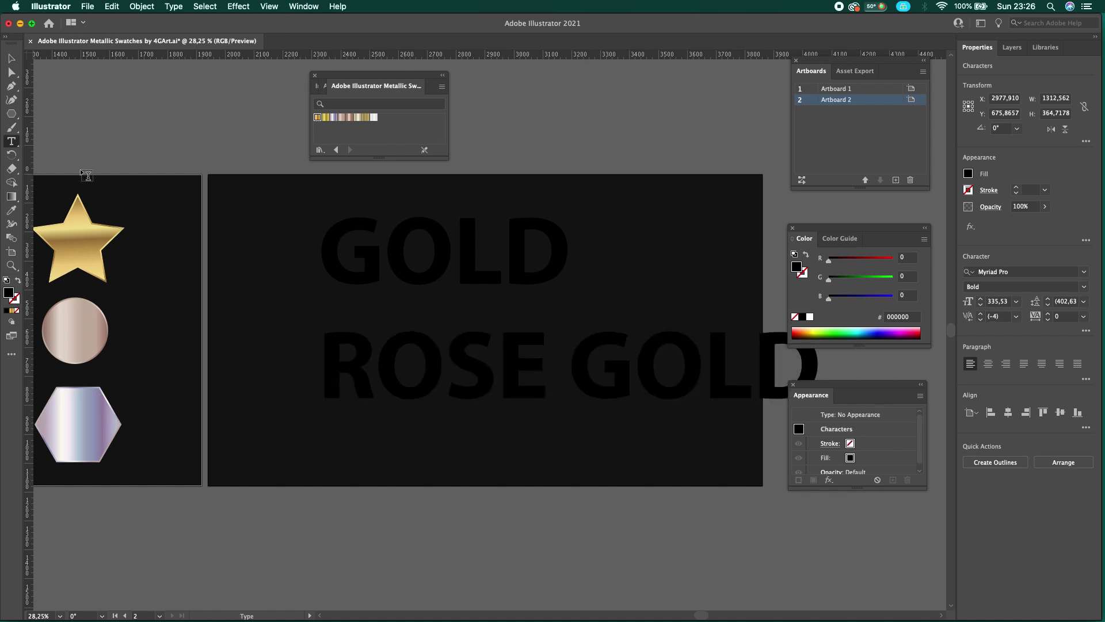
key(Escape)
drag(394, 357, 317, 357)
click(369, 270)
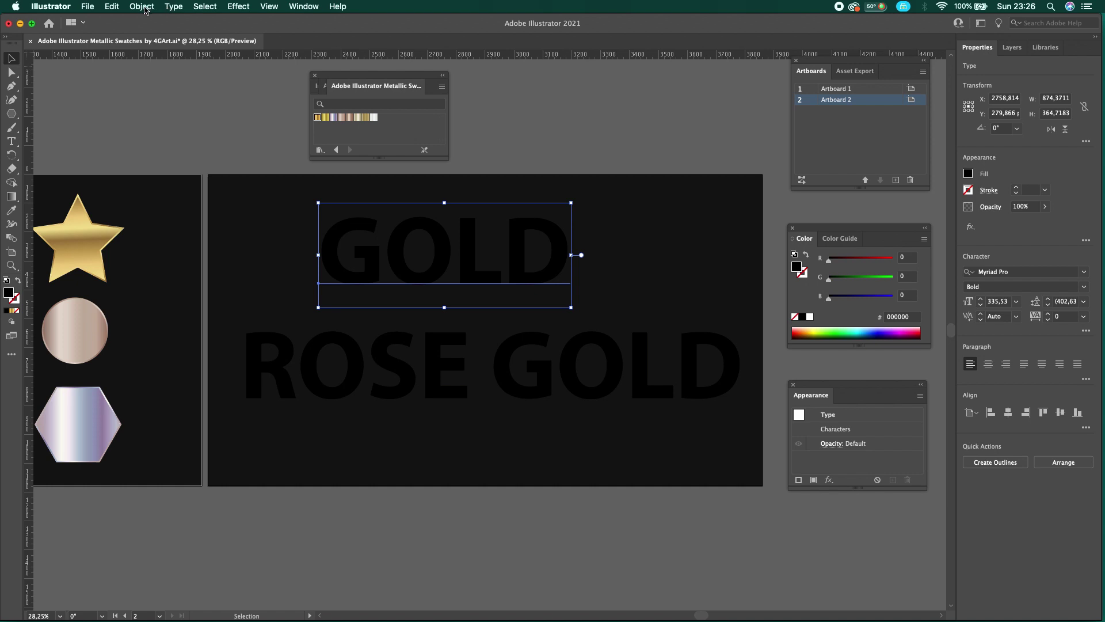
Expand GOLD and then ROSE GOLD into outlined letter shapes via Object > Expand
click(142, 6)
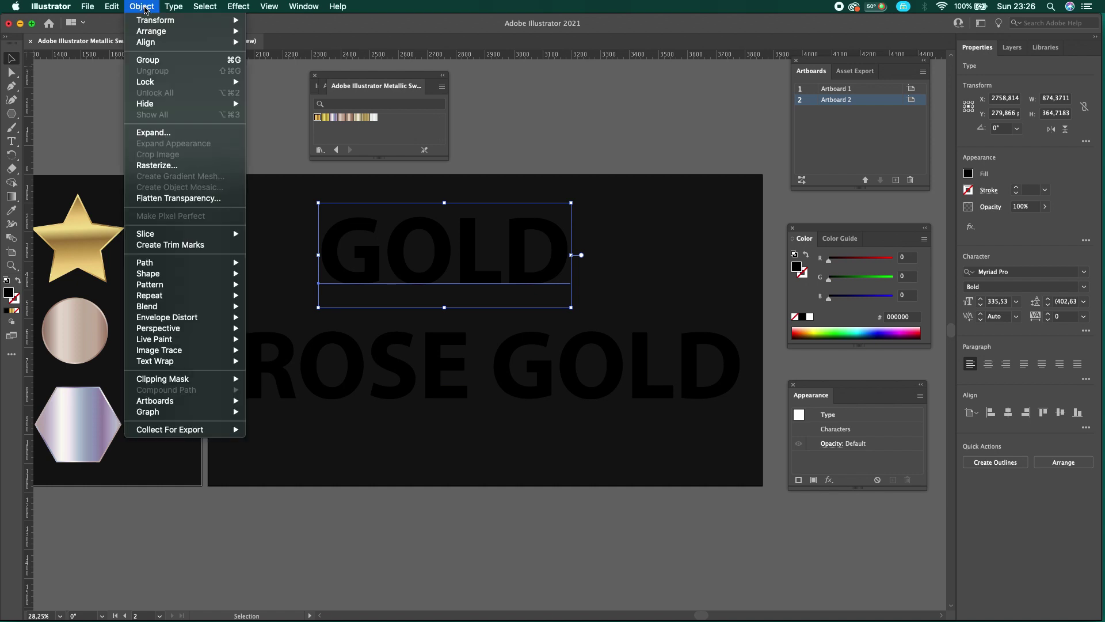
click(167, 133)
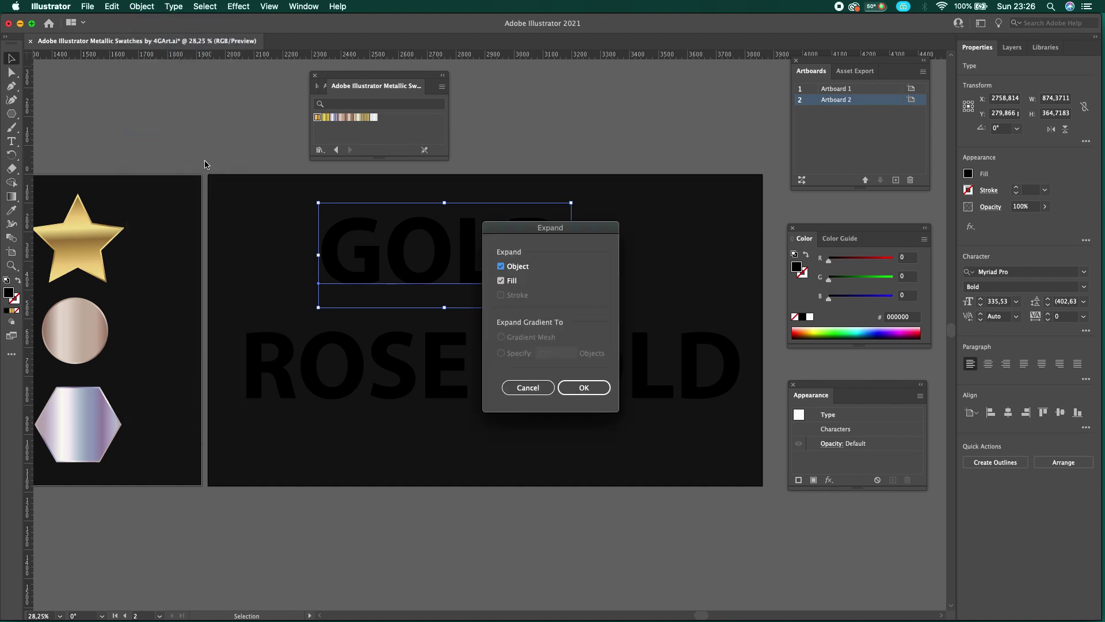
click(585, 391)
click(353, 355)
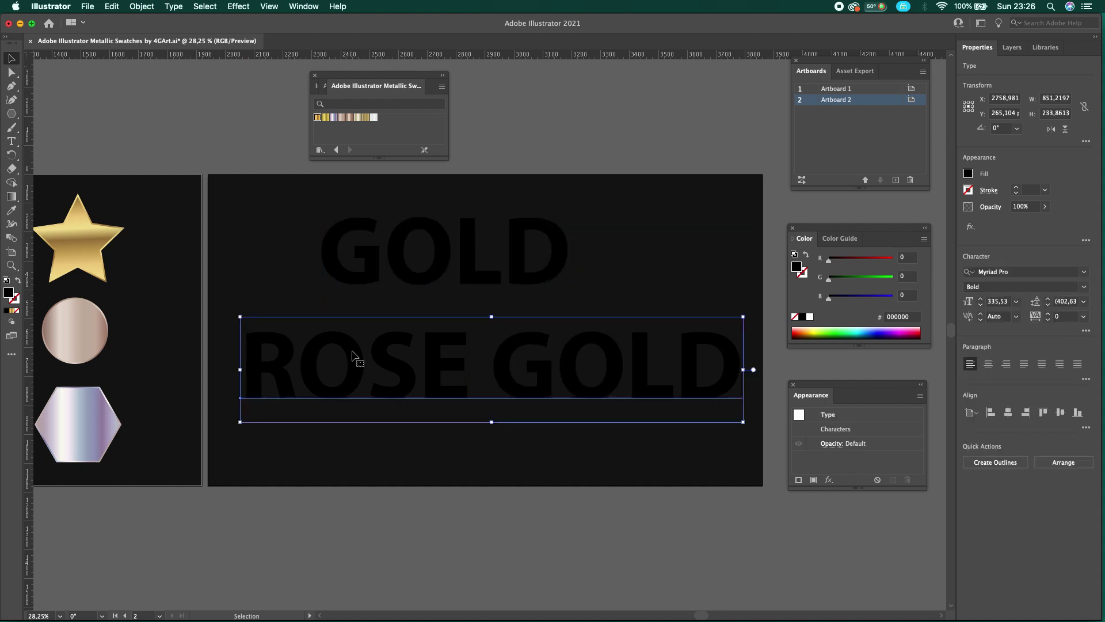
click(142, 7)
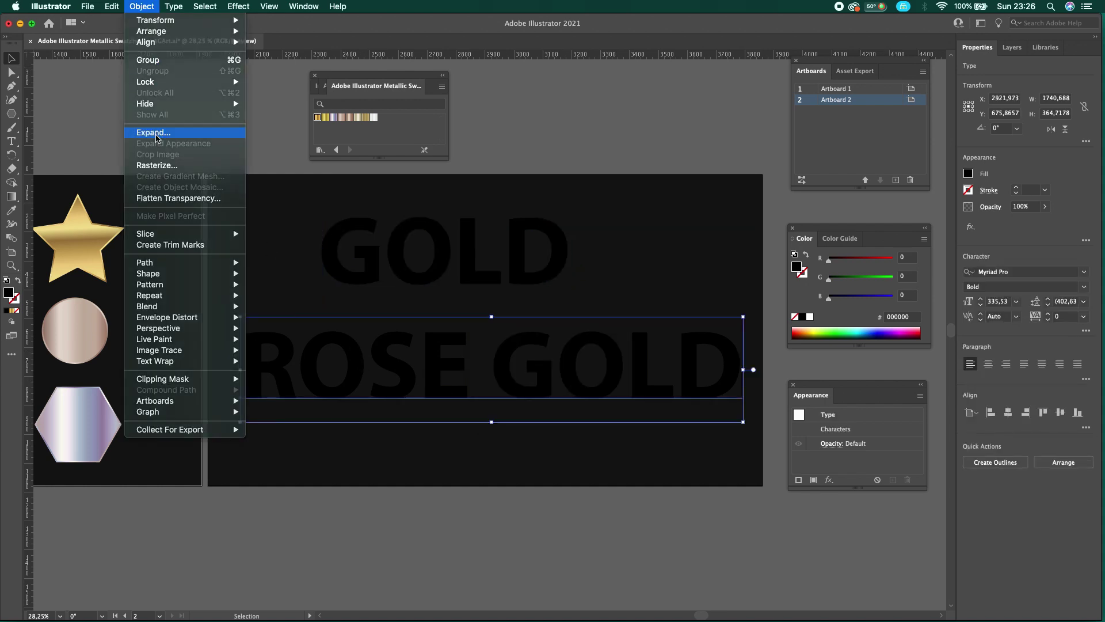
click(156, 134)
click(583, 387)
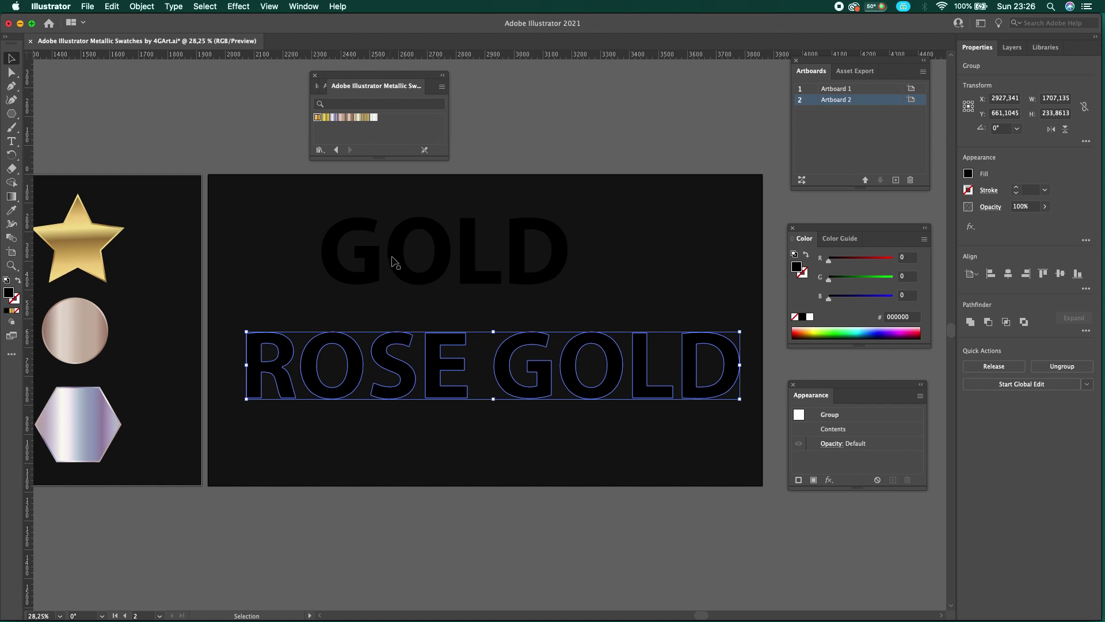
click(393, 262)
Fill GOLD with the 4GArt Gold 1 gradient and ROSE GOLD with 4GArt Gold Rose
click(324, 117)
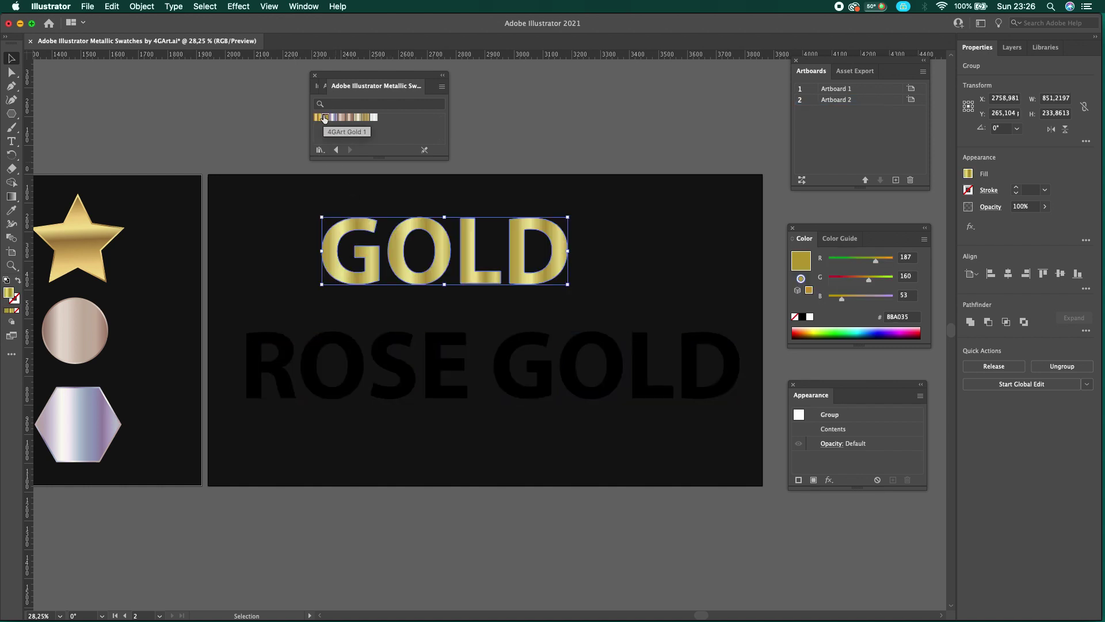
click(343, 349)
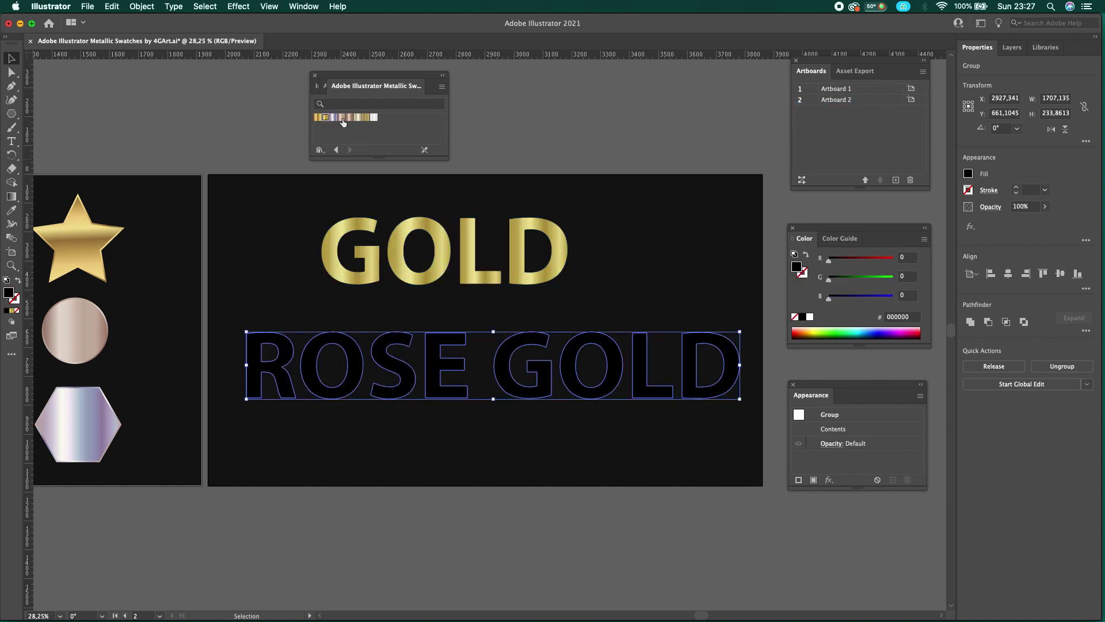
click(342, 118)
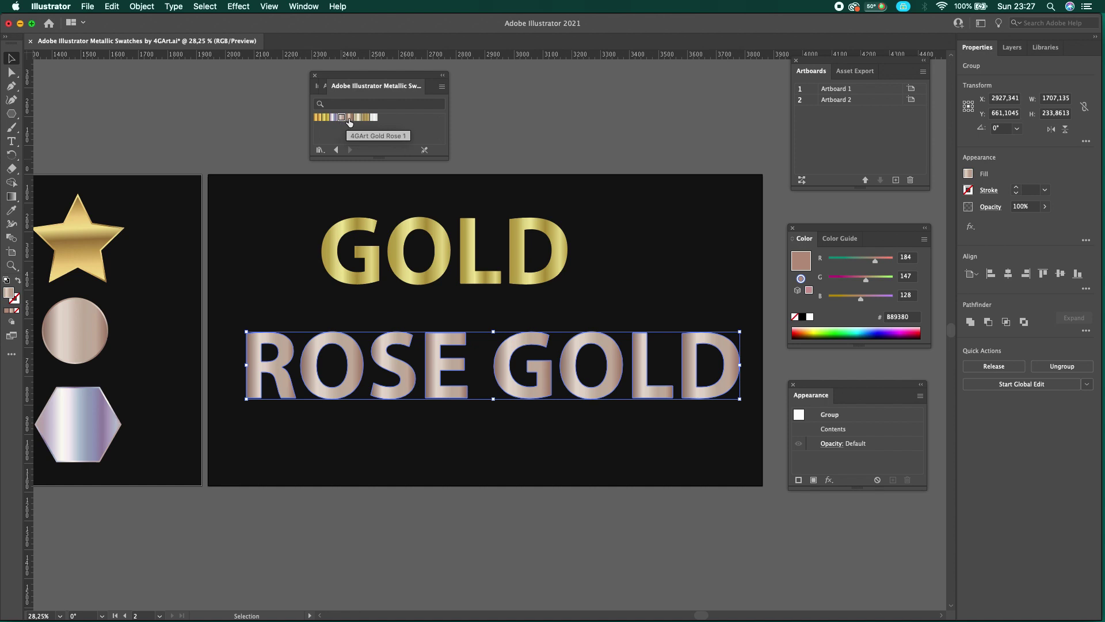
click(349, 118)
click(342, 118)
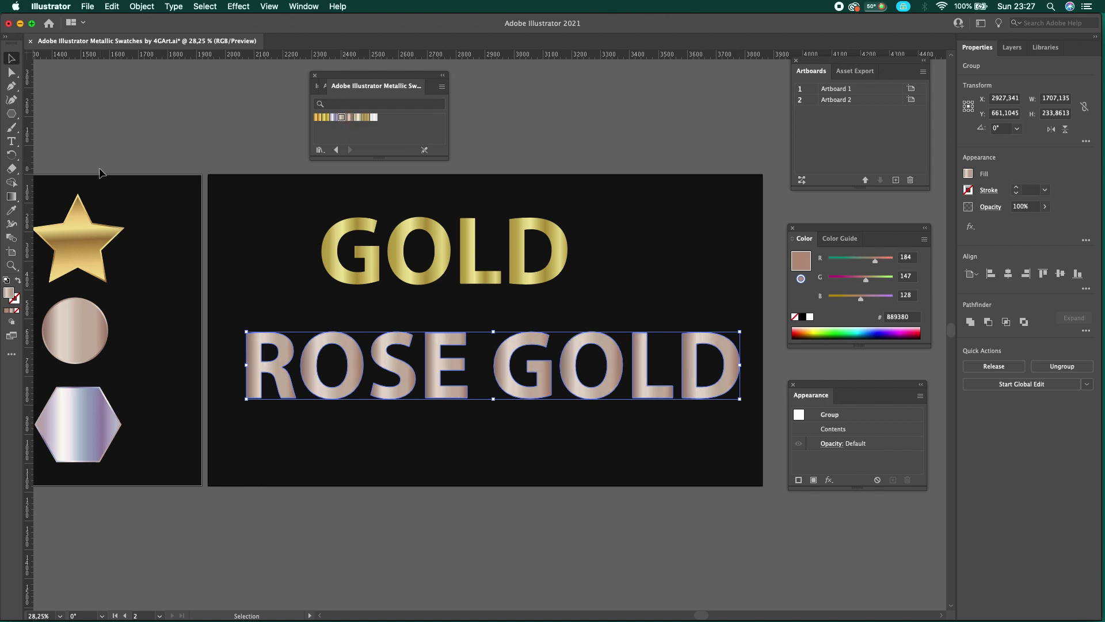
Drag vertical top-to-bottom gradients across ROSE GOLD and GOLD with the Gradient tool
click(11, 197)
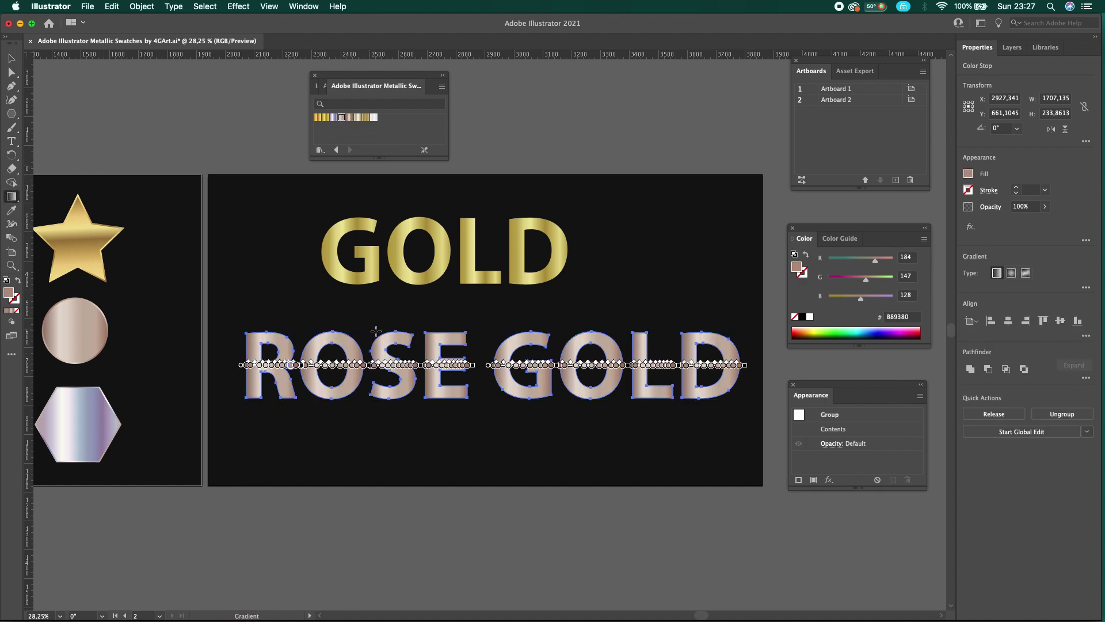
drag(375, 330, 375, 402)
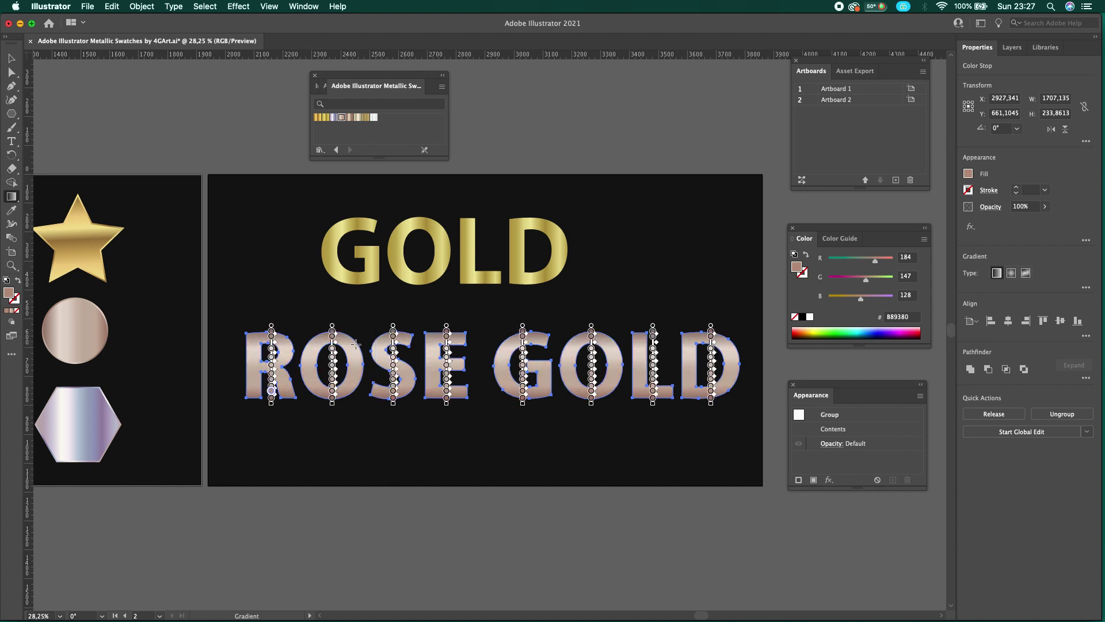
drag(351, 333, 350, 393)
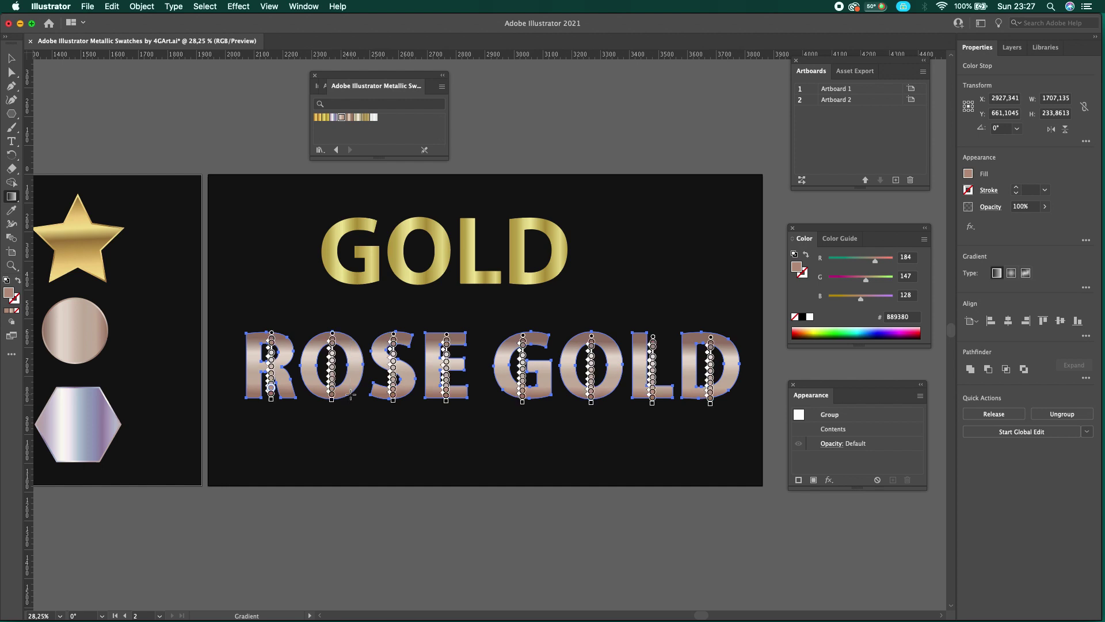
click(11, 58)
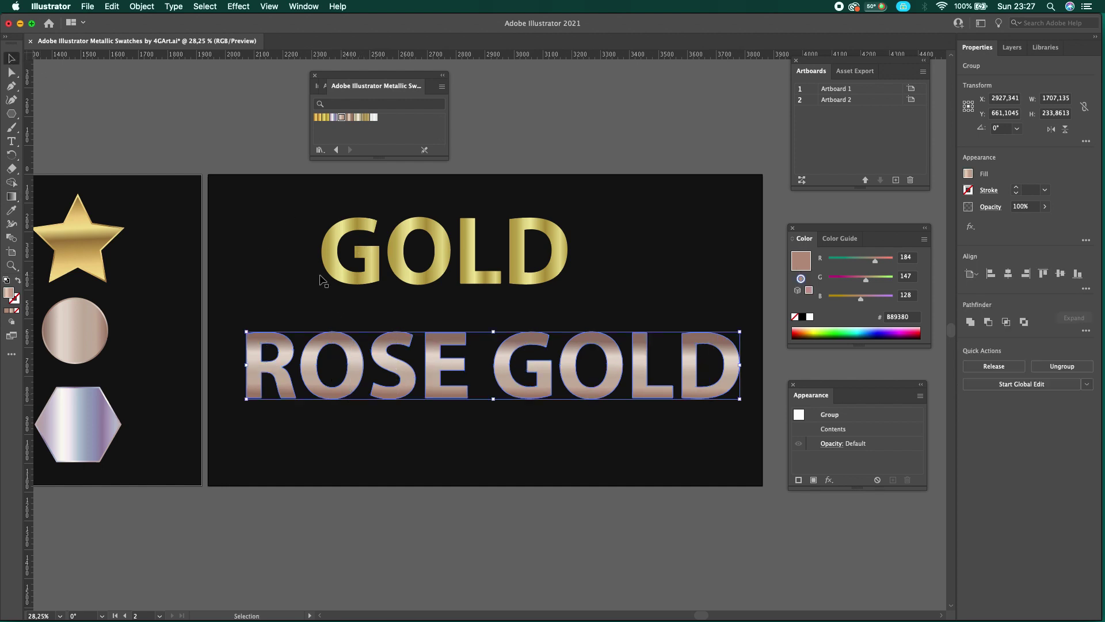
click(366, 272)
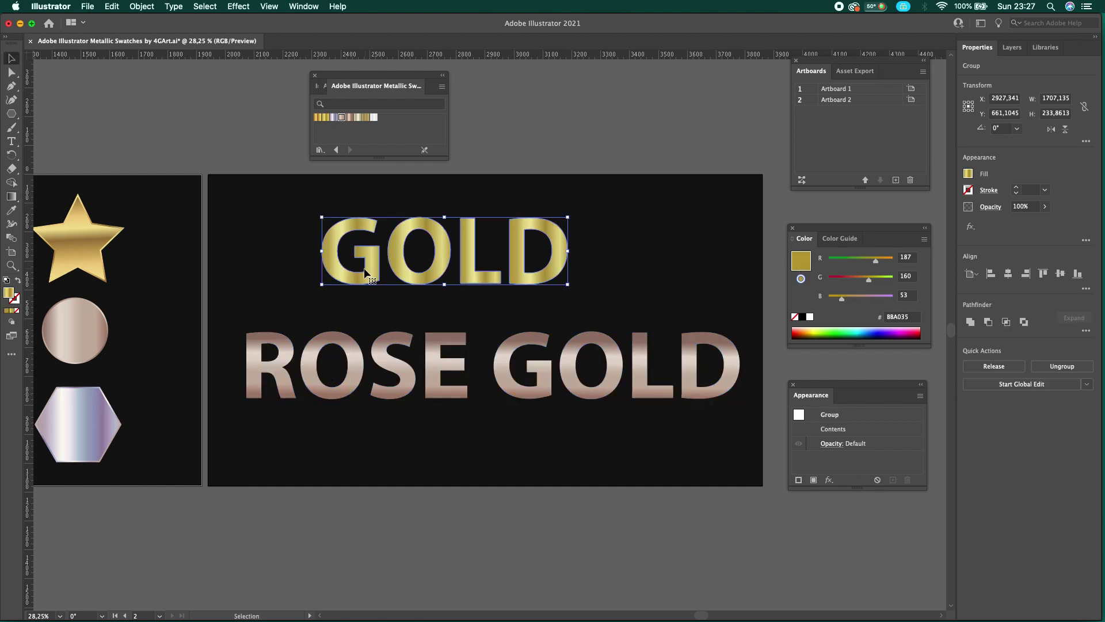
click(13, 197)
drag(366, 216, 367, 288)
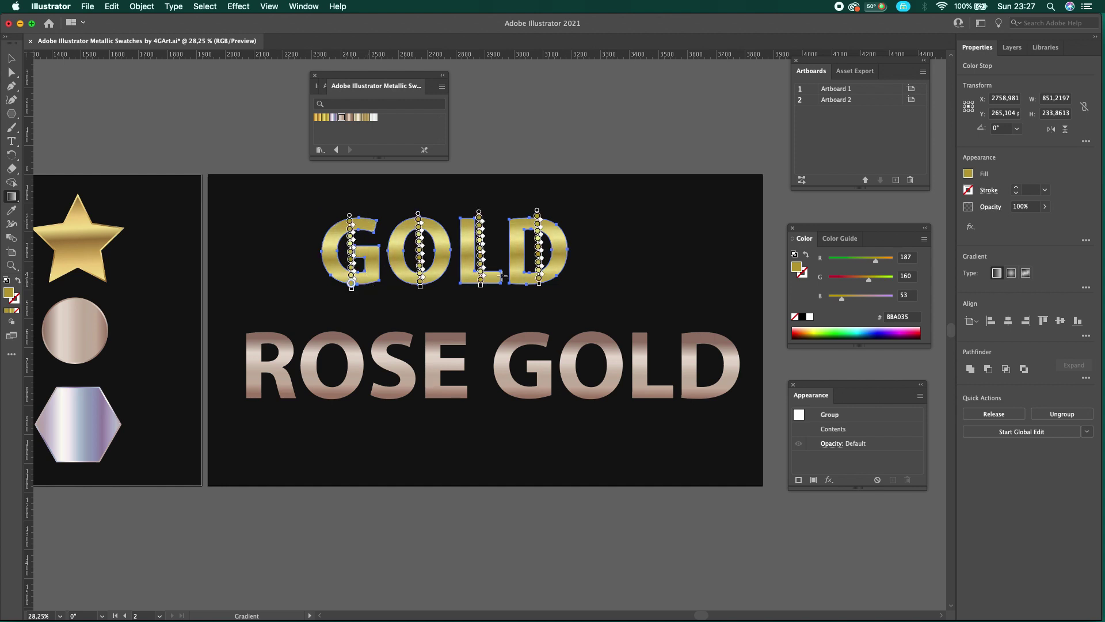
click(17, 302)
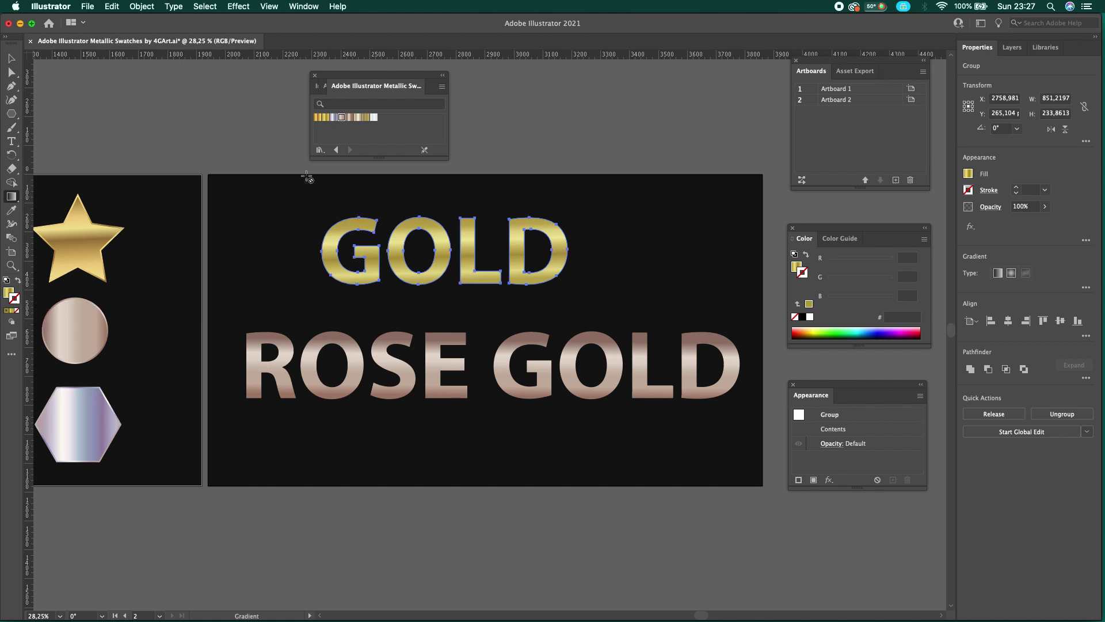
Give GOLD a 4 pt solid gold stroke
click(325, 118)
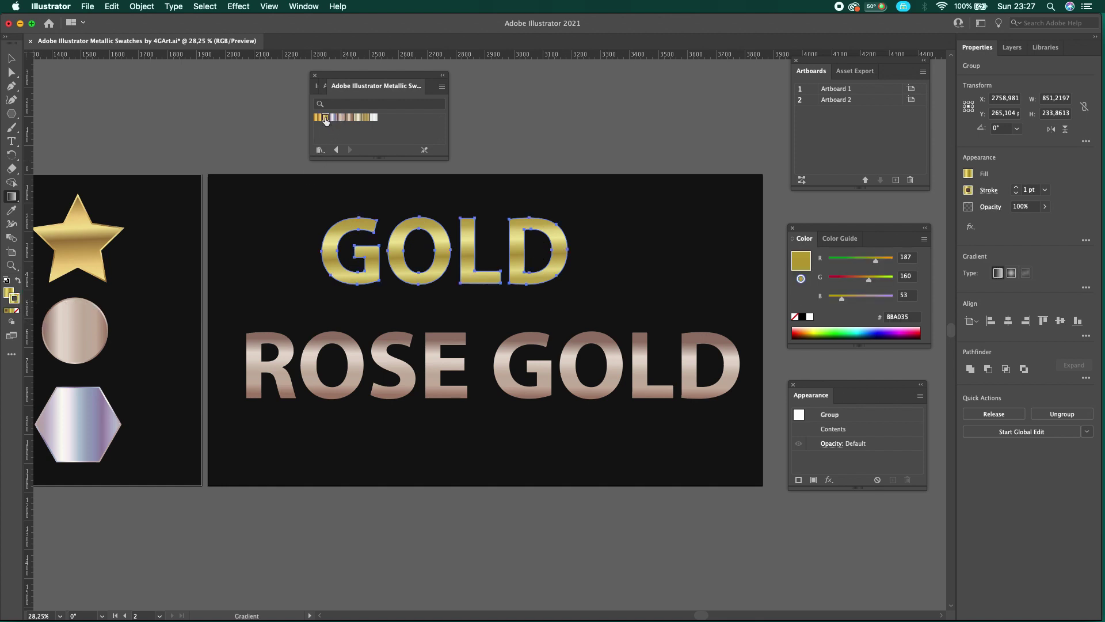
click(1016, 188)
click(1016, 188)
click(1016, 188)
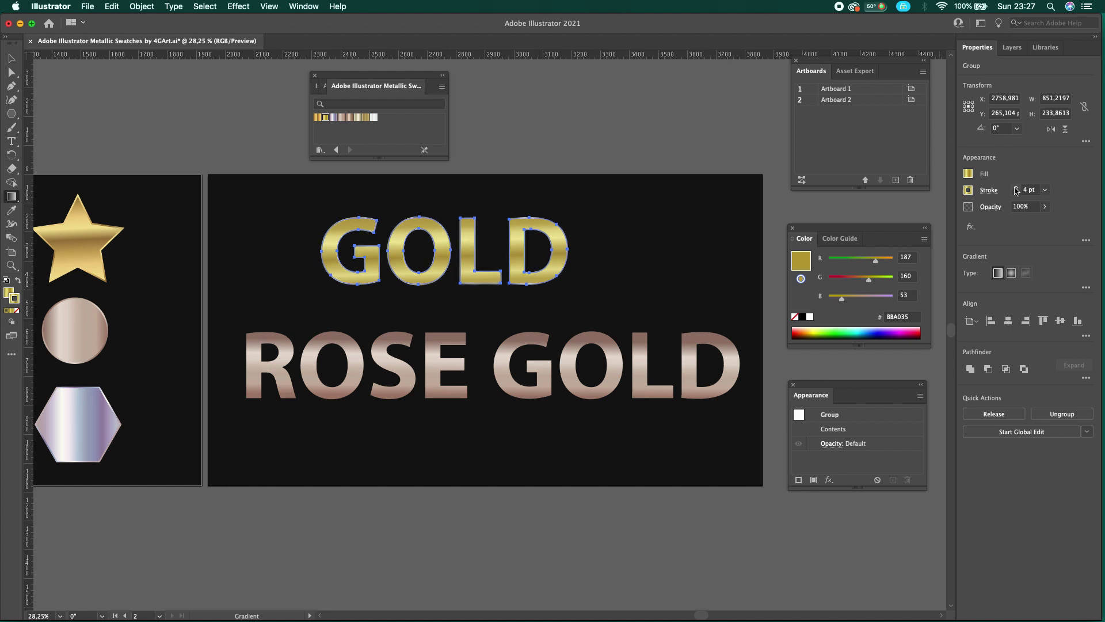
click(11, 58)
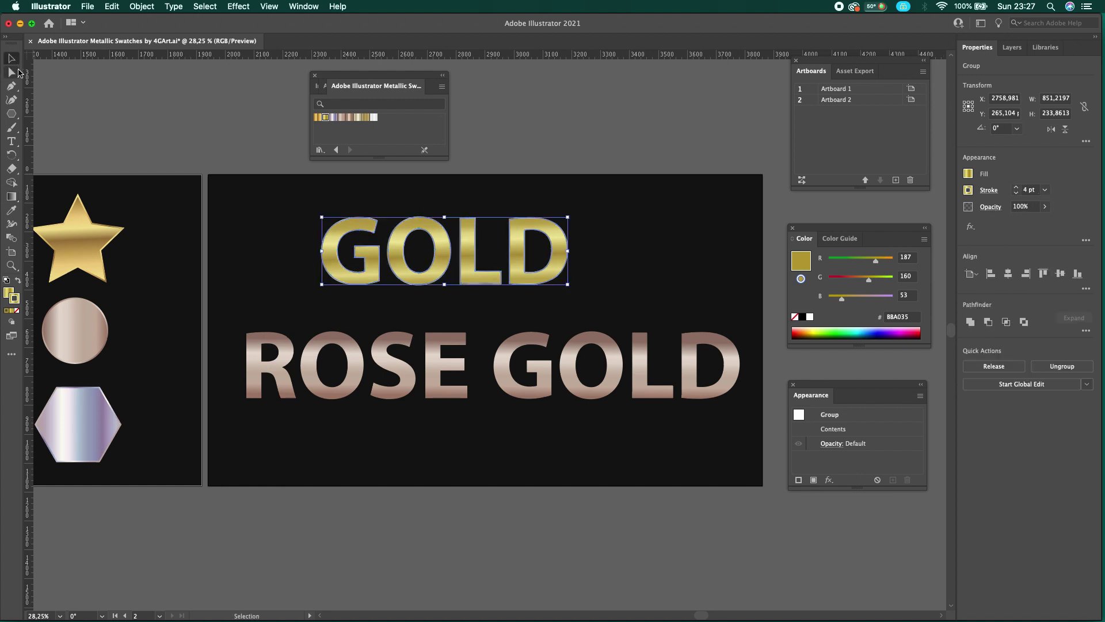
click(92, 118)
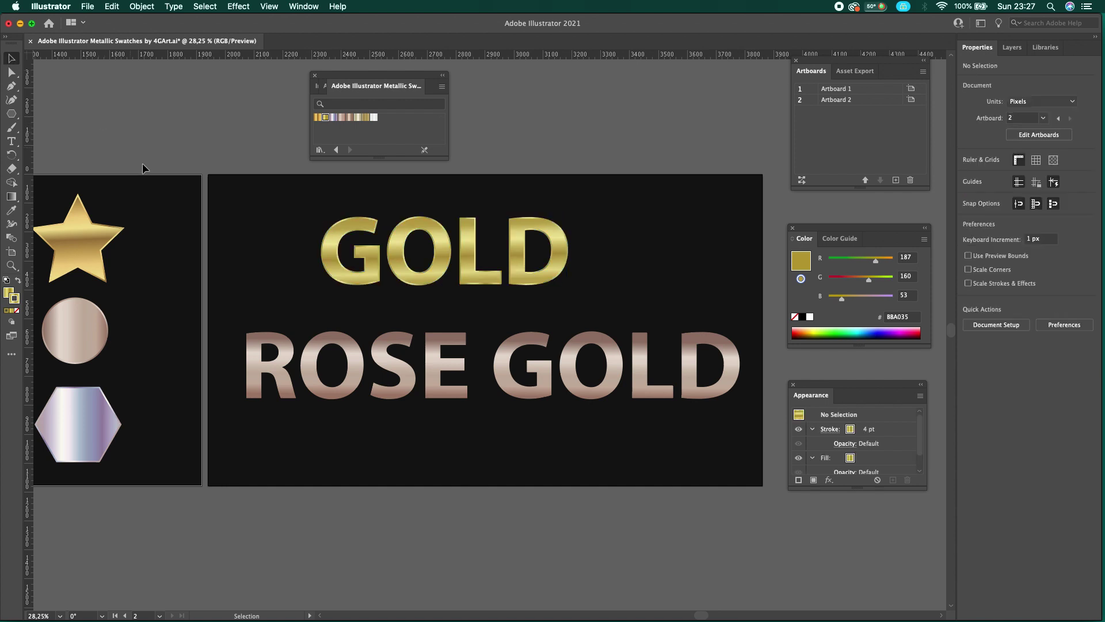
Give ROSE GOLD a 2 pt rose-gold stroke, then clear the selection
click(353, 384)
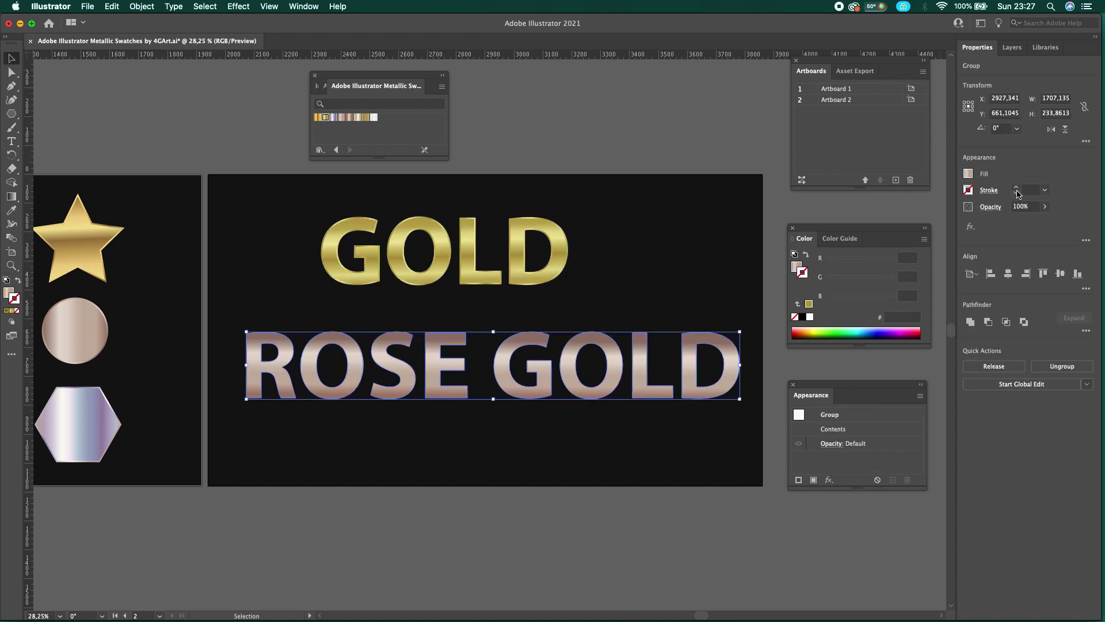
click(1016, 188)
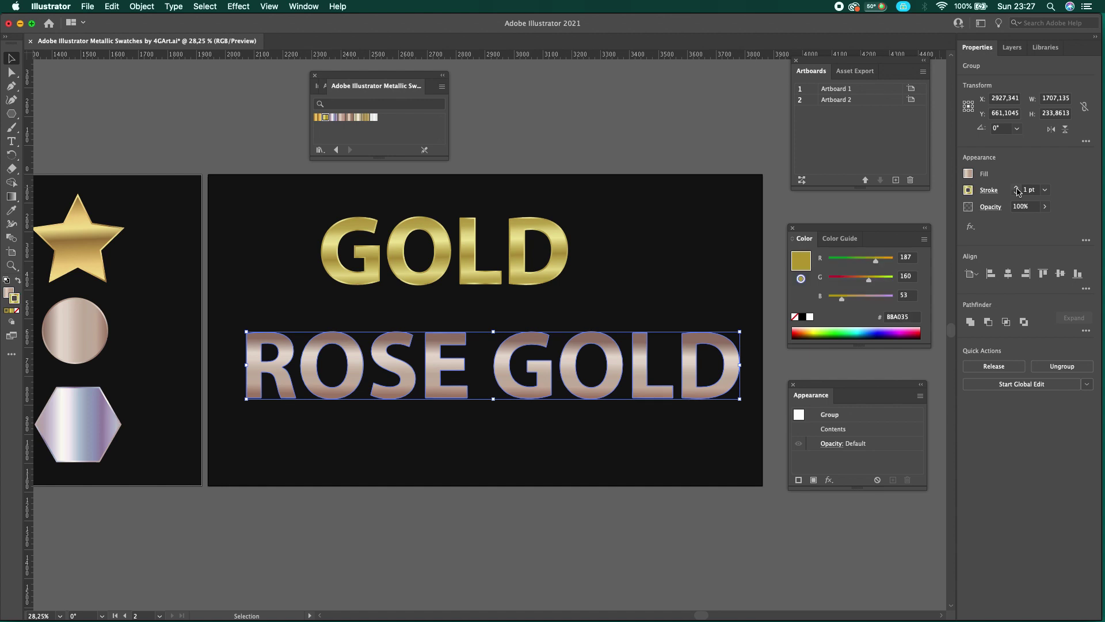
click(1017, 188)
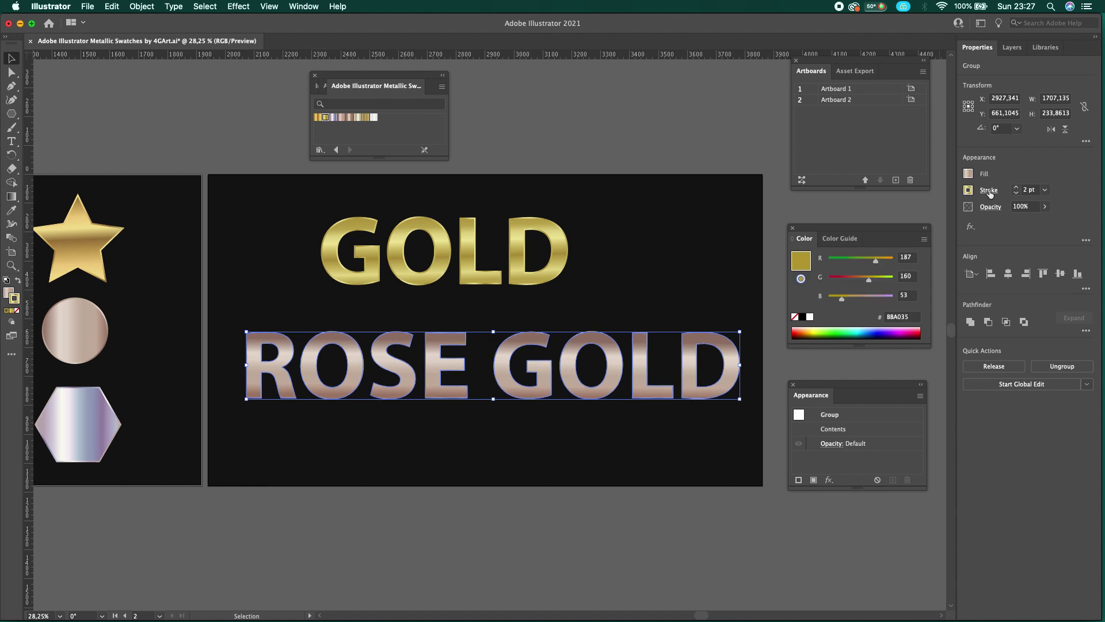
click(342, 117)
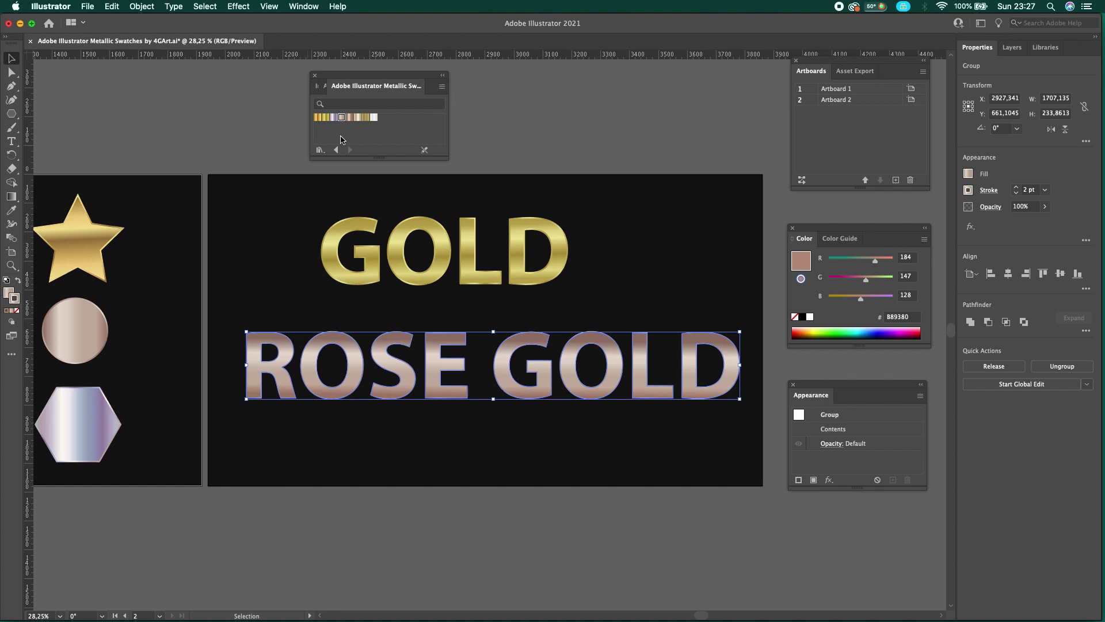
click(290, 266)
click(419, 543)
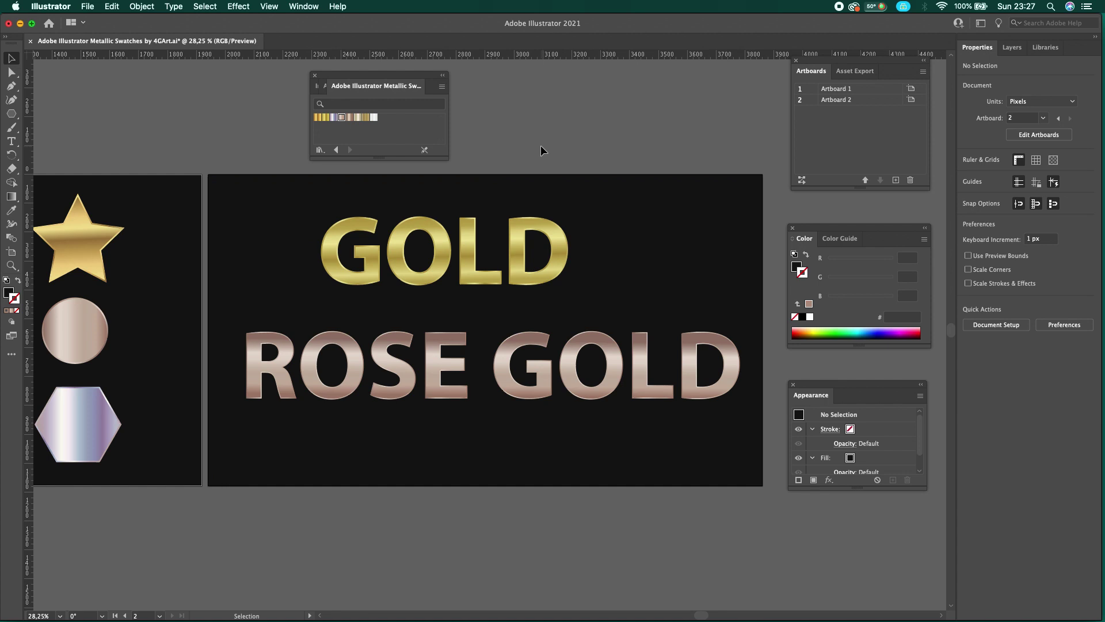
scroll(541, 151, down, 3)
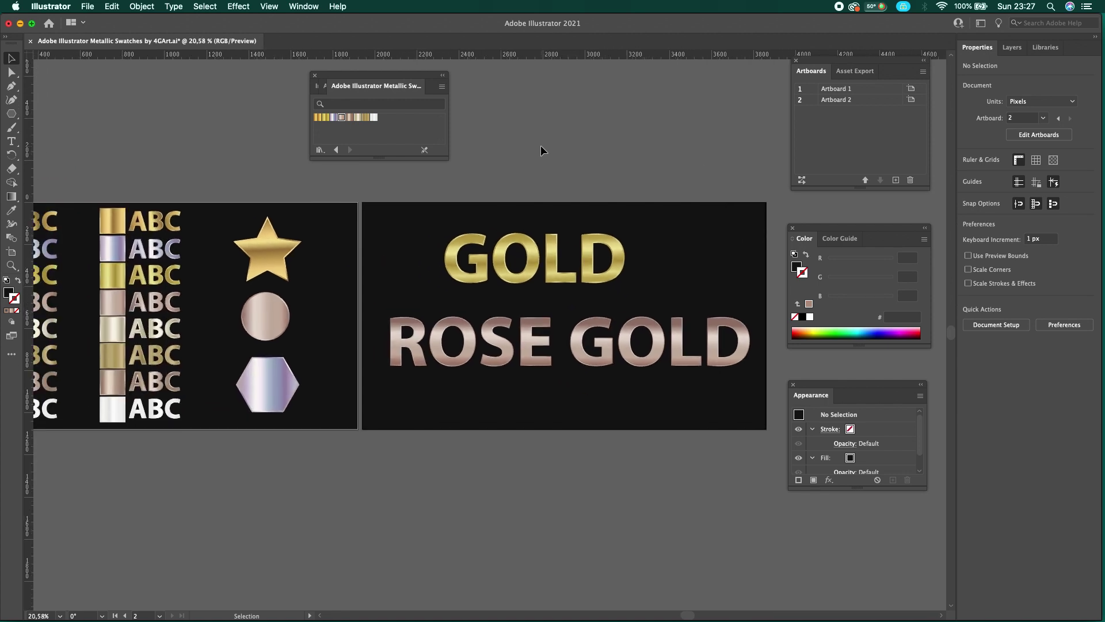
scroll(540, 151, right, 2)
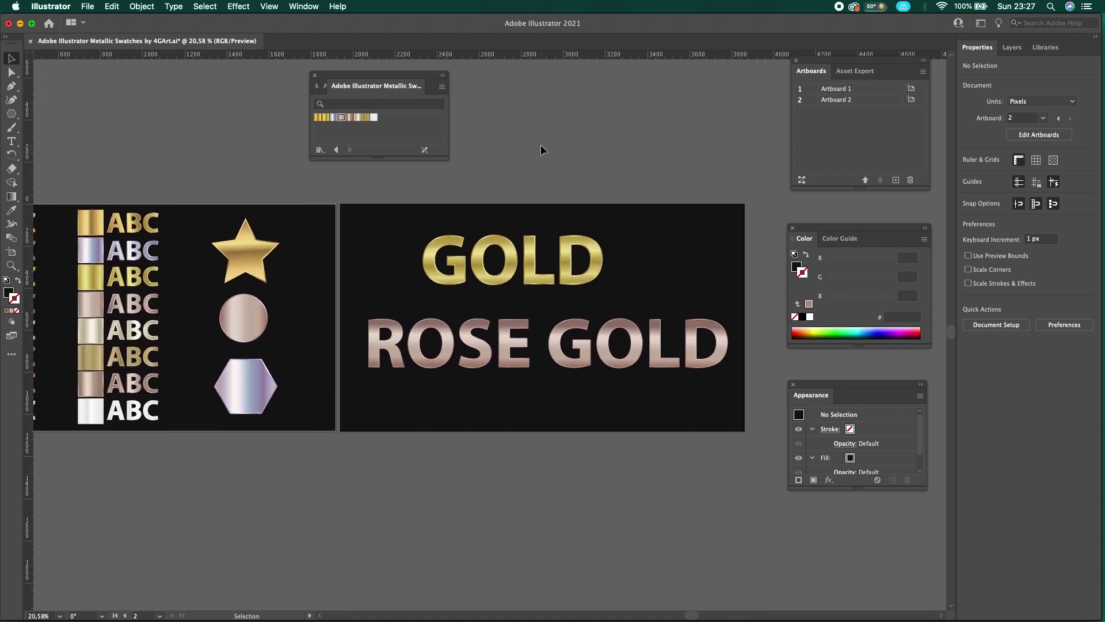
scroll(540, 144, up, 5)
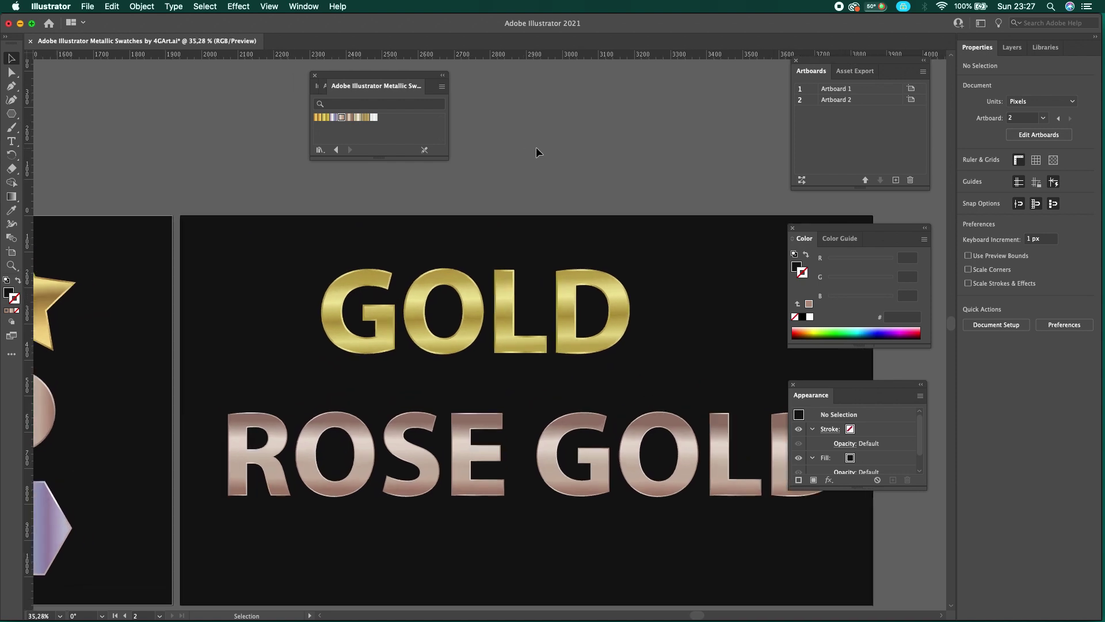
scroll(452, 173, down, 1)
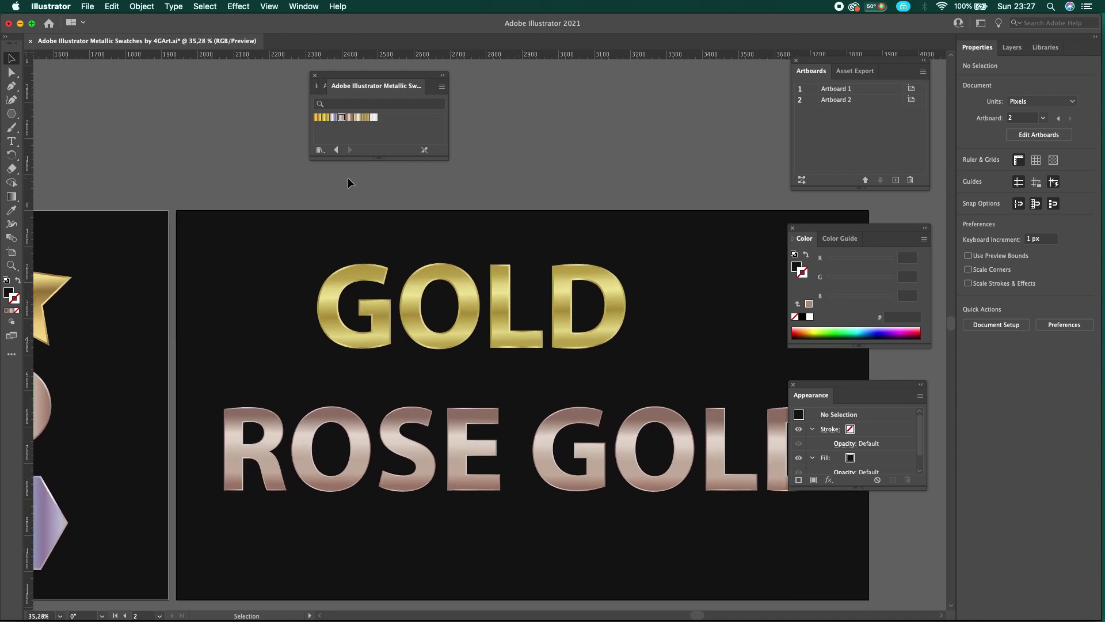